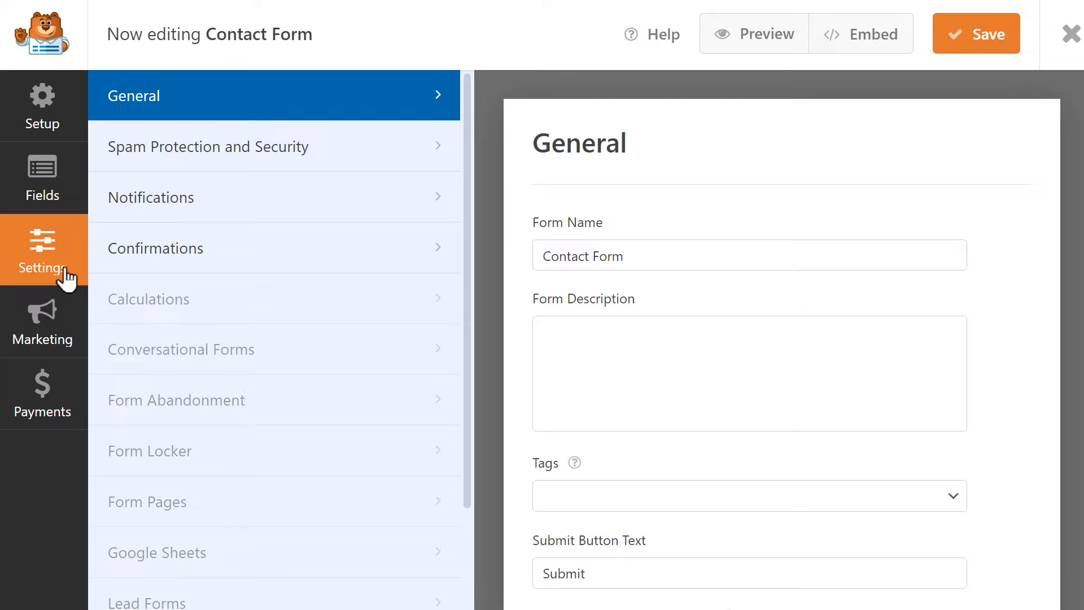
# In the form's notification settings, add a comma and the Email field's smart tag after {admin_email} in Send To Email Address.
pyautogui.click(334, 204)
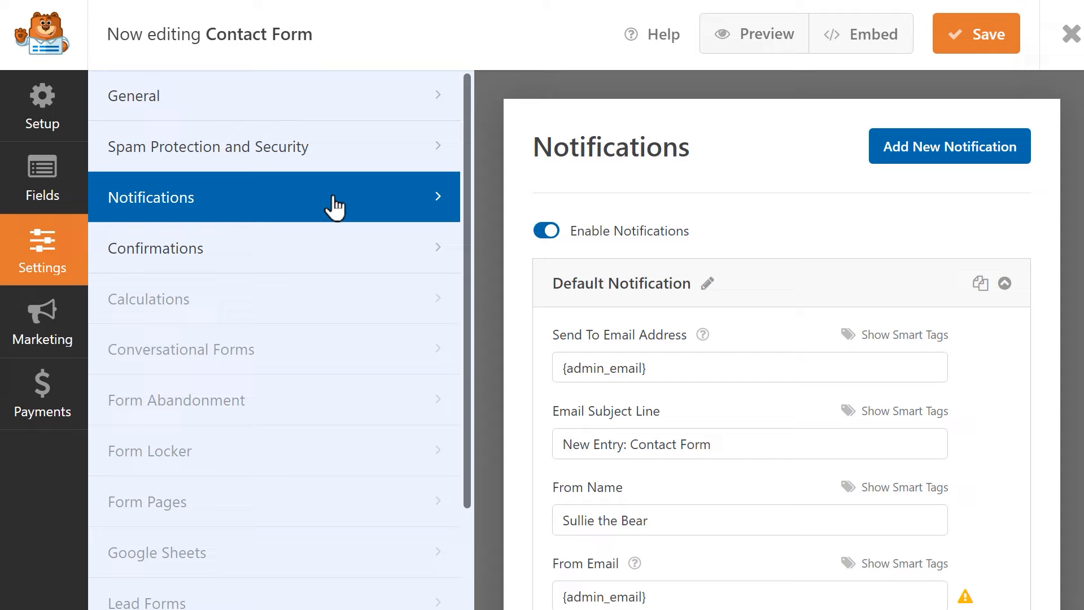
pyautogui.click(696, 373)
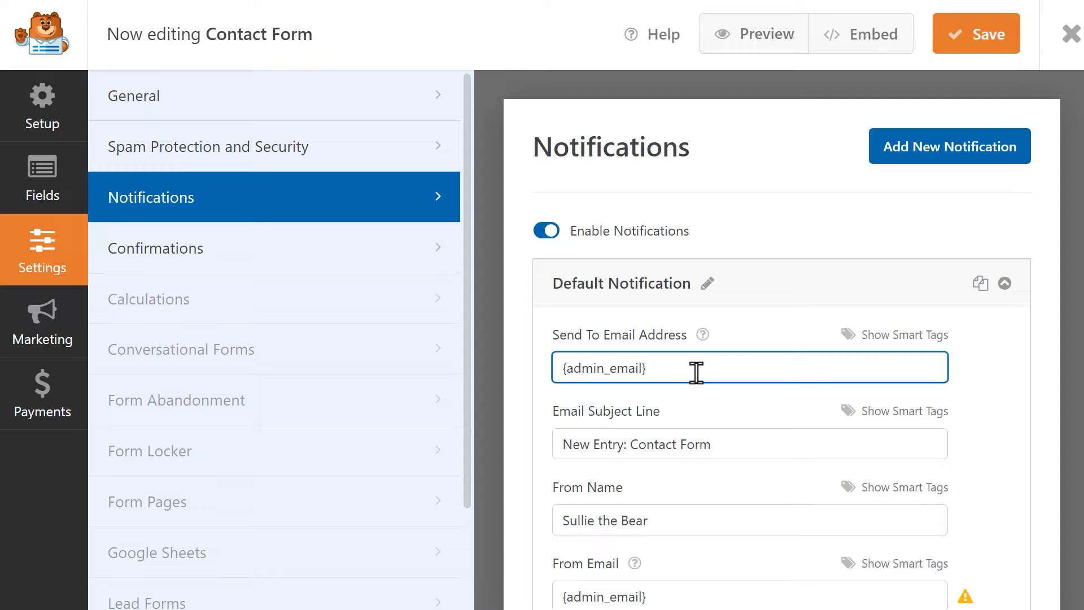
pyautogui.write(',')
pyautogui.click(934, 336)
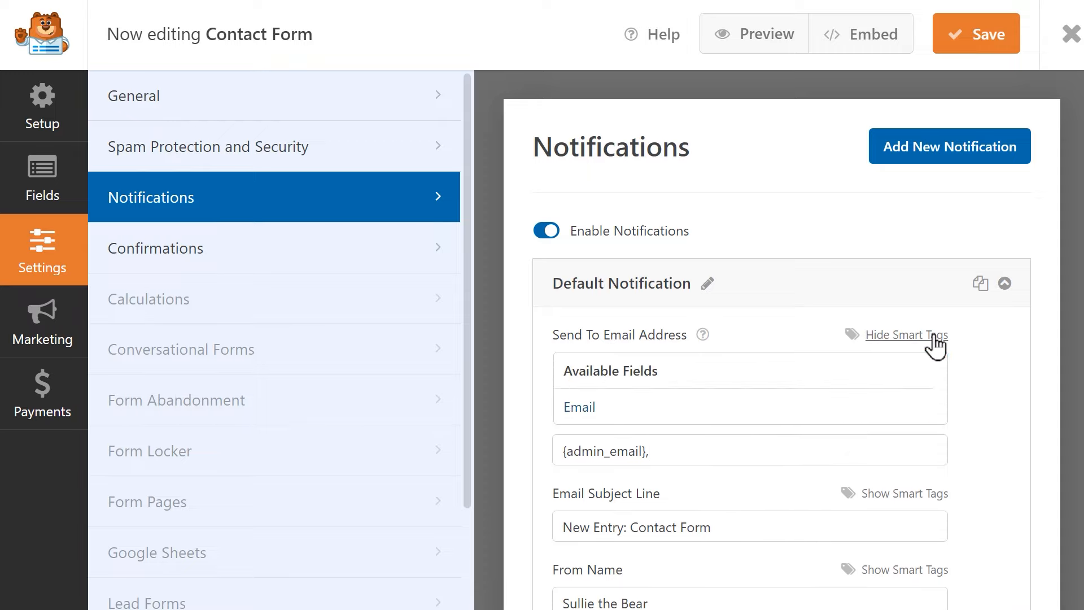
pyautogui.click(909, 410)
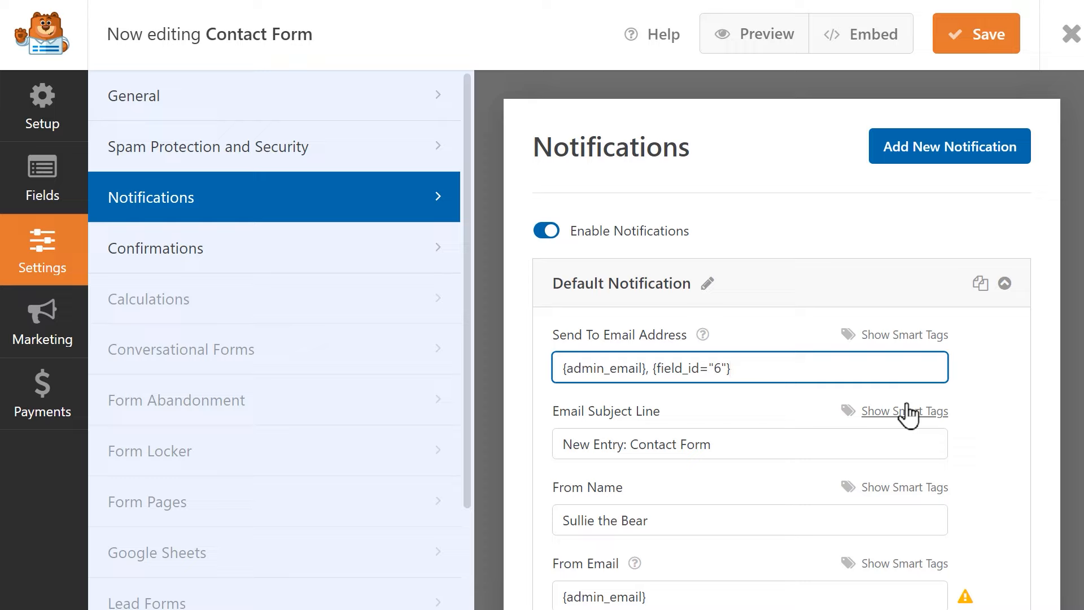
# Review the default notification's Email Subject Line, From Name and From Email fields.
pyautogui.click(873, 444)
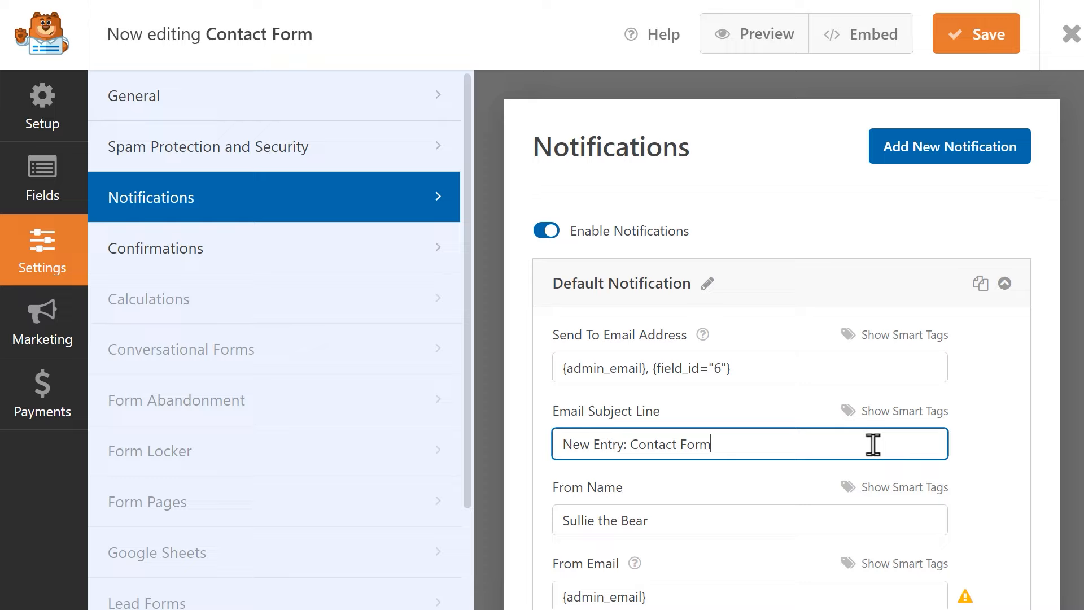
pyautogui.click(816, 512)
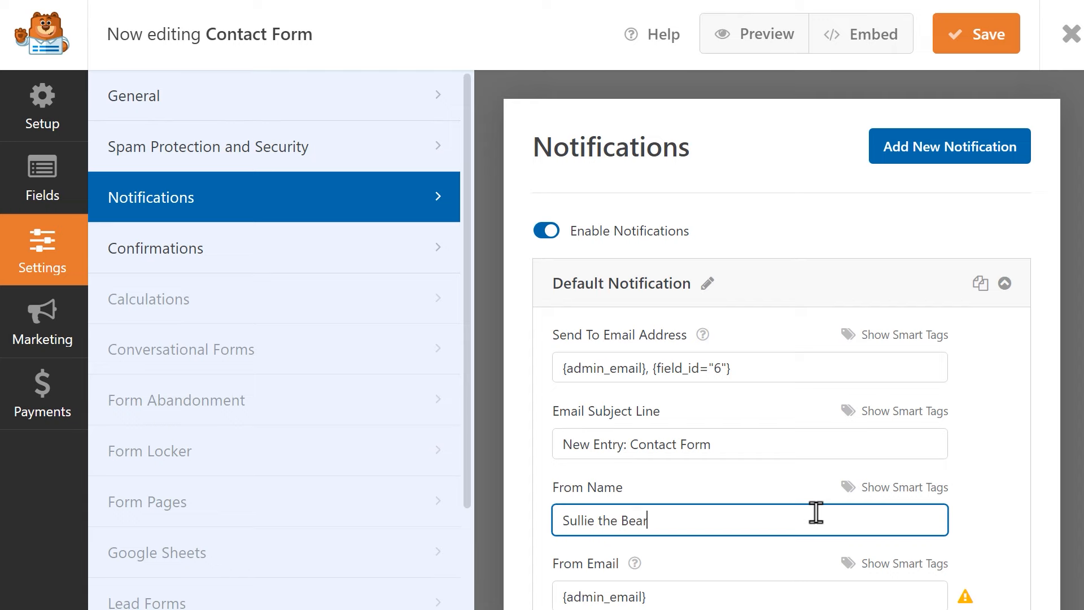
pyautogui.scroll(-1, 821, 524)
pyautogui.scroll(-3, 821, 524)
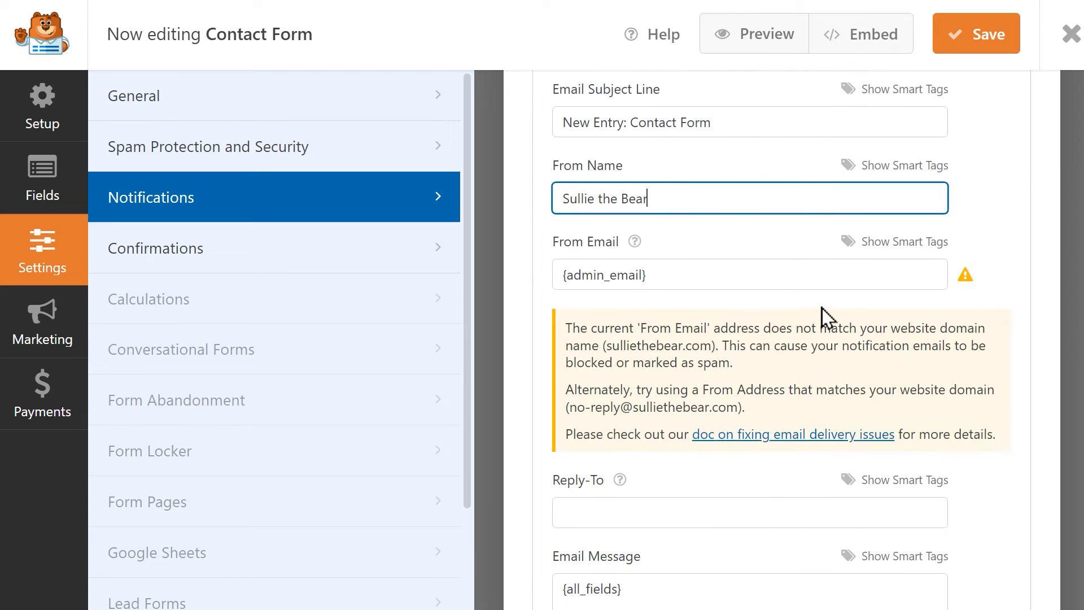
pyautogui.click(811, 276)
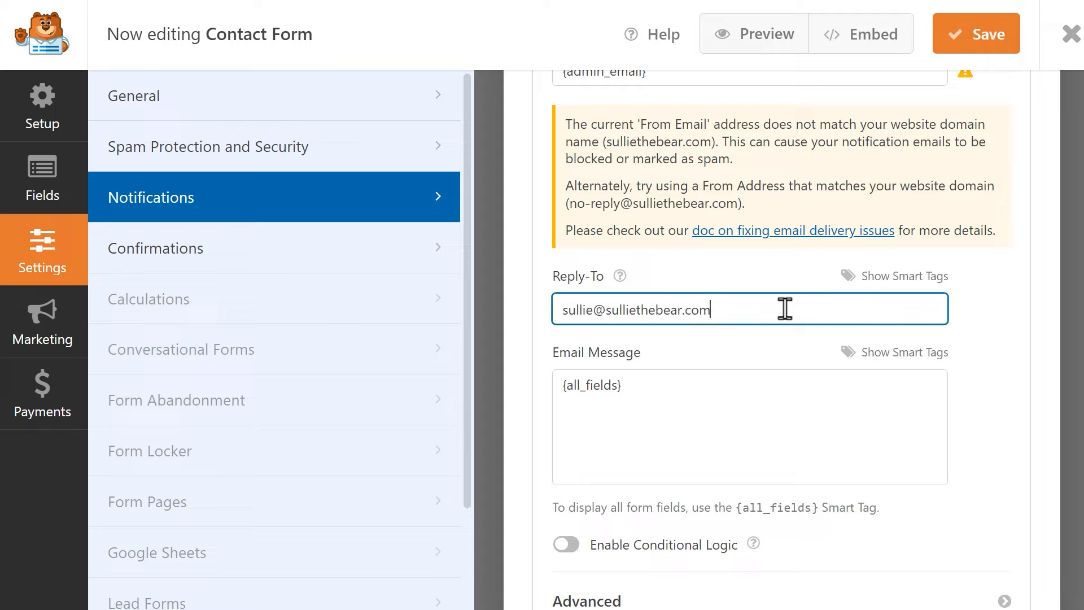
# Examine the Email Message content and the smart tags available for it.
pyautogui.click(805, 392)
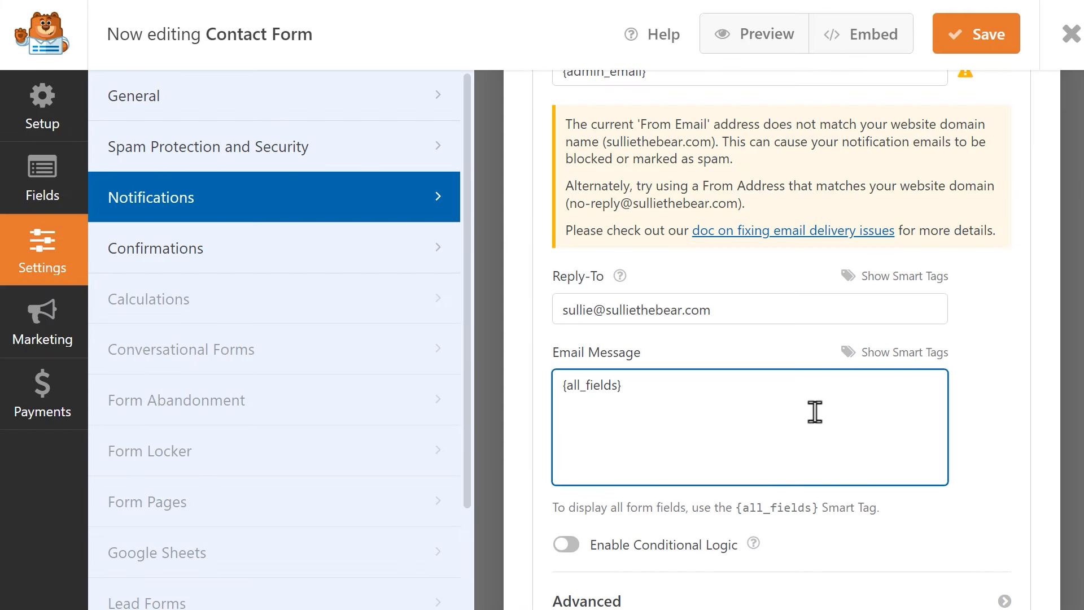
pyautogui.click(878, 361)
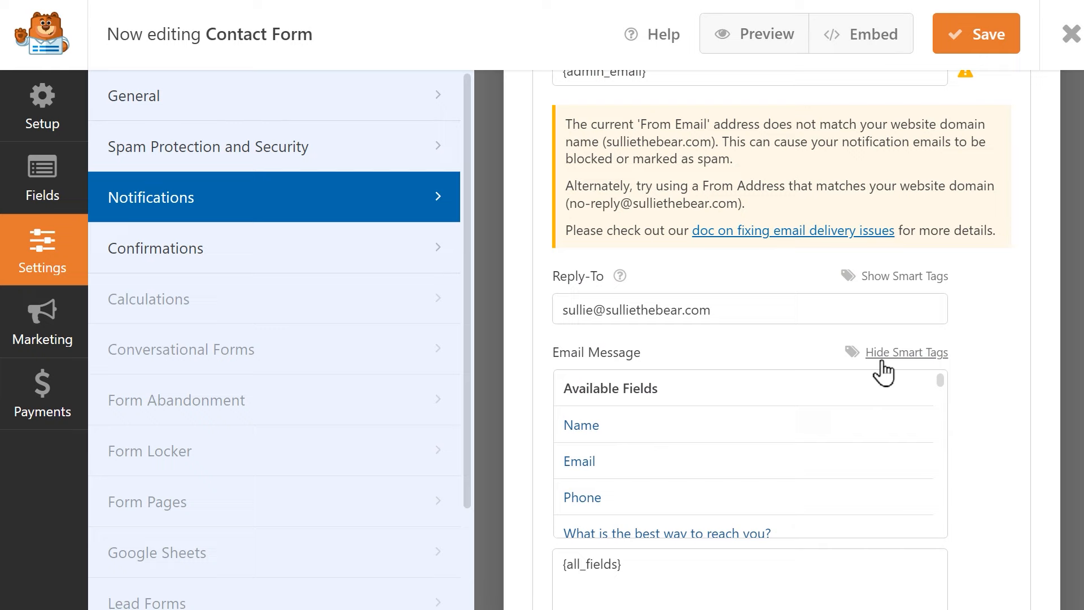
pyautogui.click(880, 361)
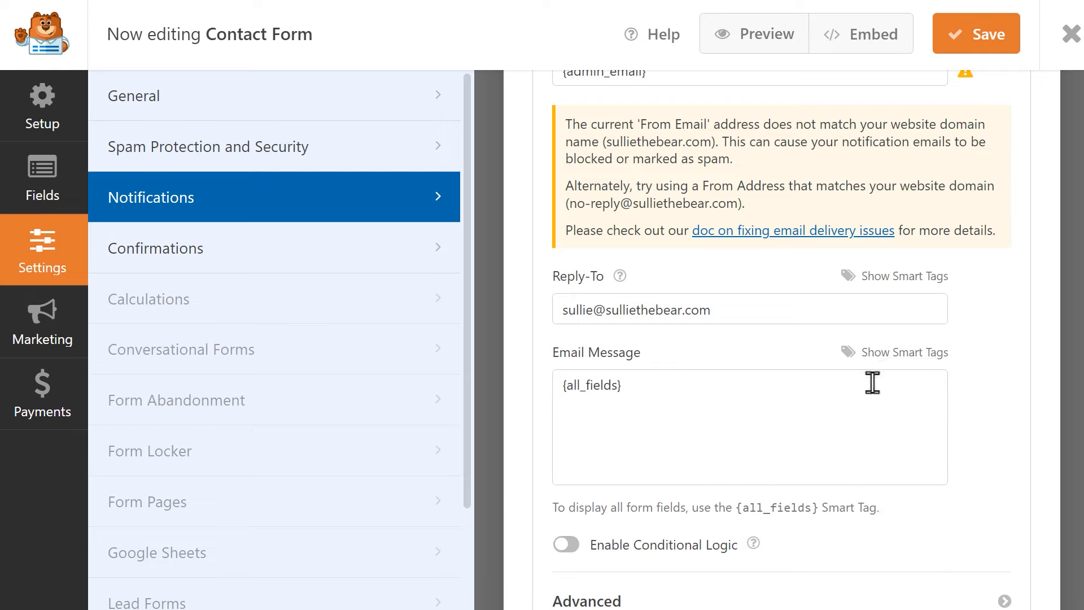
pyautogui.click(844, 410)
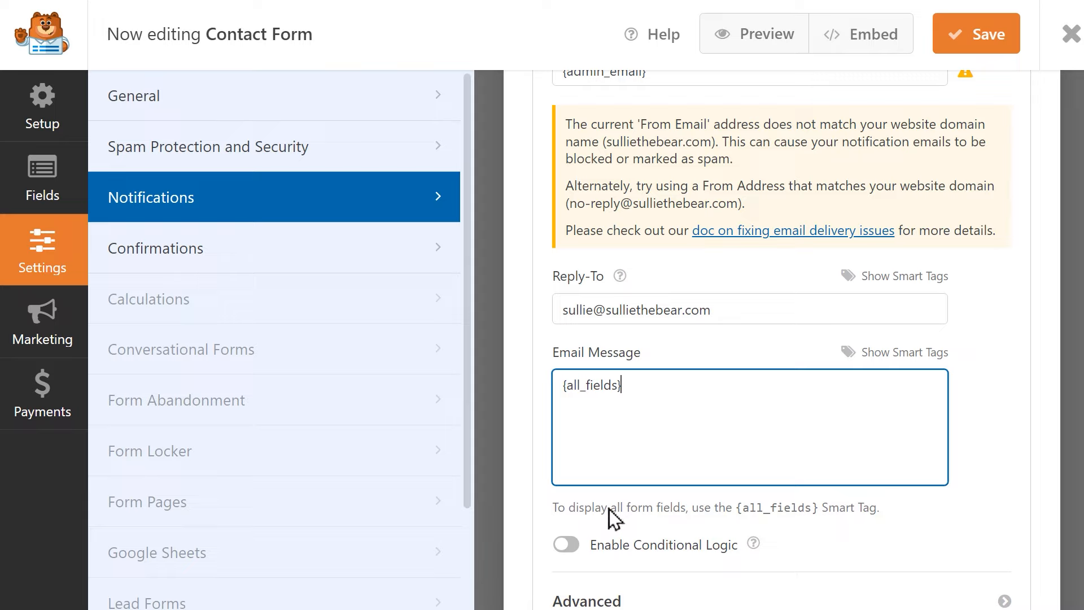
# Enable conditional logic for the default notification and check the options for sending it.
pyautogui.click(565, 546)
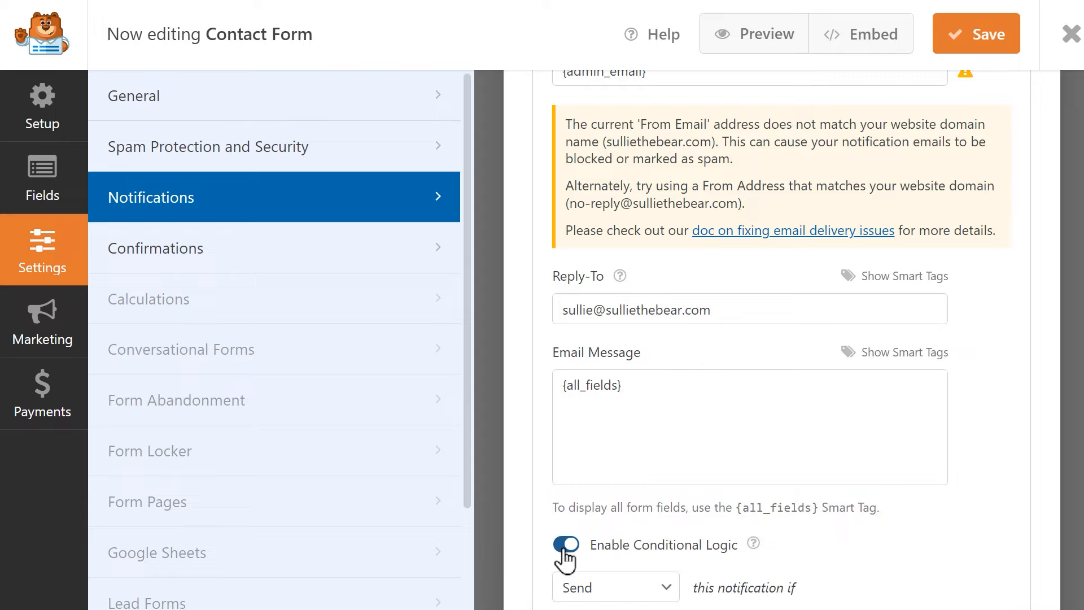
pyautogui.scroll(-3, 563, 548)
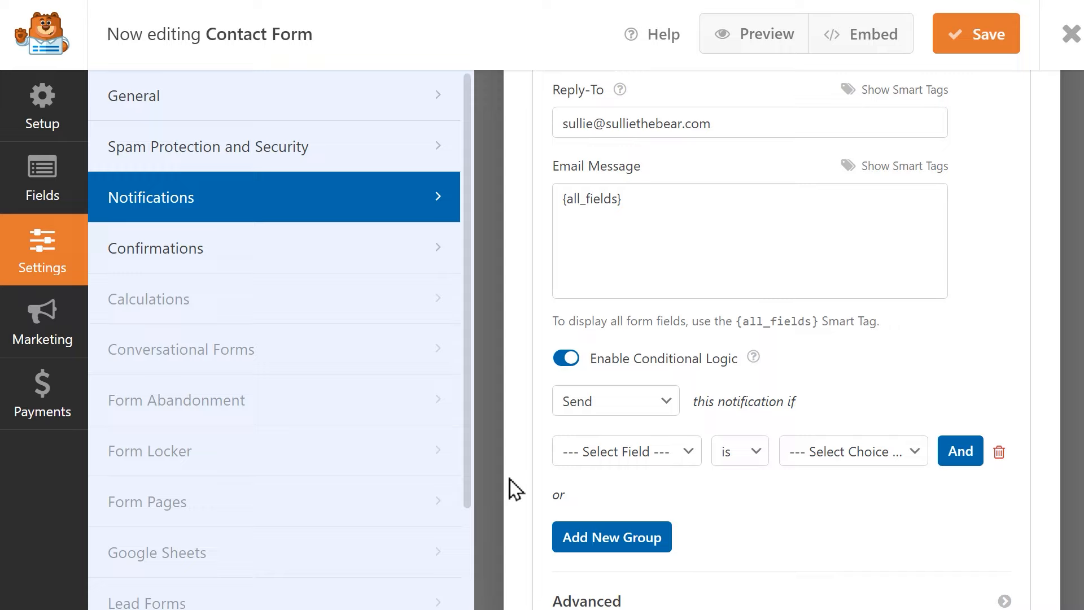
pyautogui.click(670, 401)
pyautogui.click(657, 445)
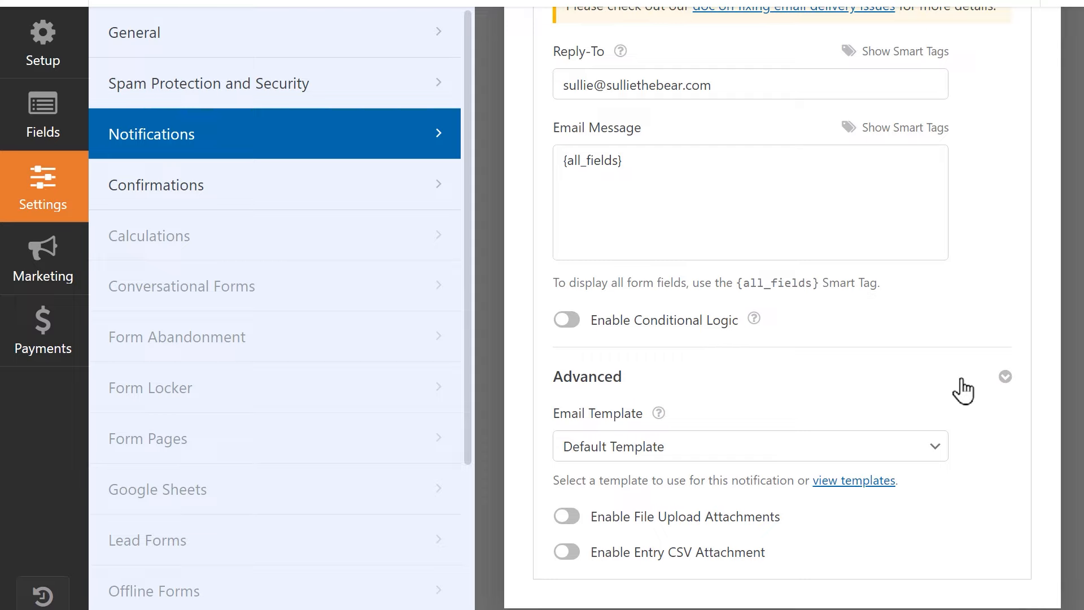
# Browse the email templates available for the notification and preview the Compact template.
pyautogui.click(934, 447)
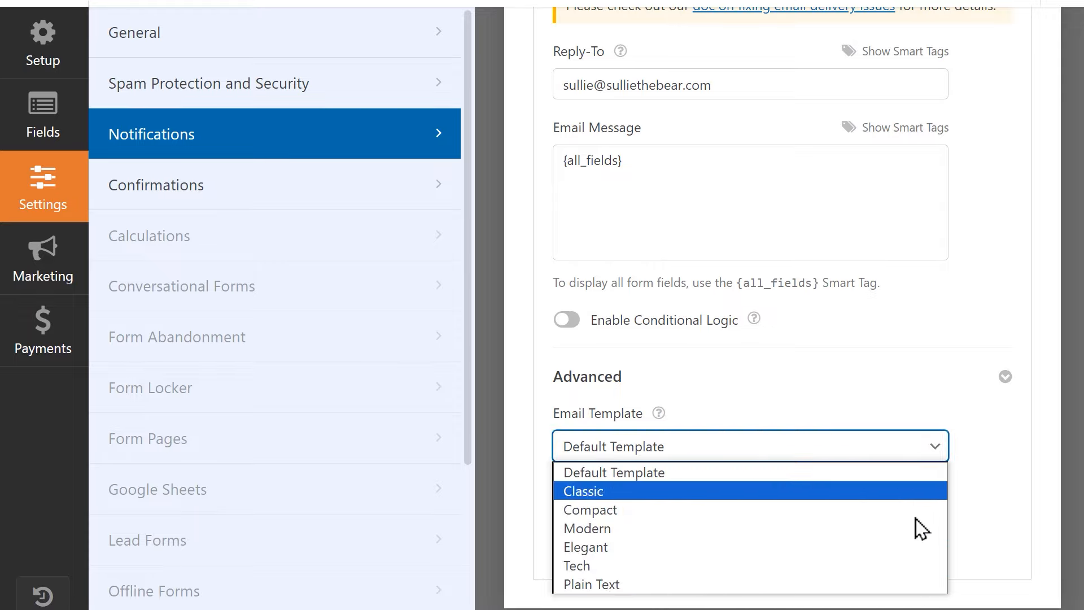
pyautogui.click(926, 475)
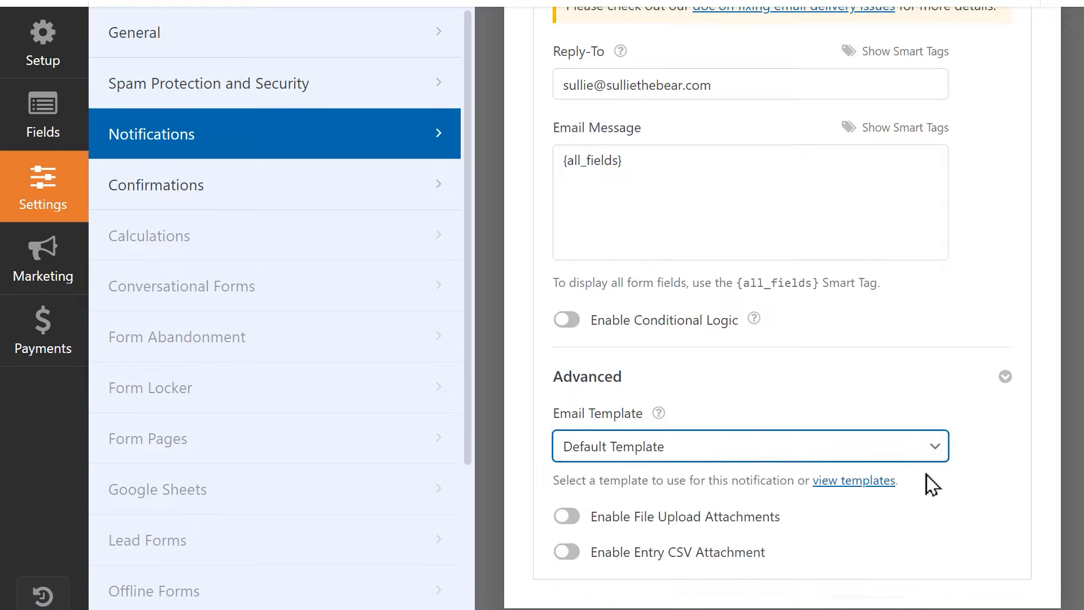
pyautogui.click(879, 481)
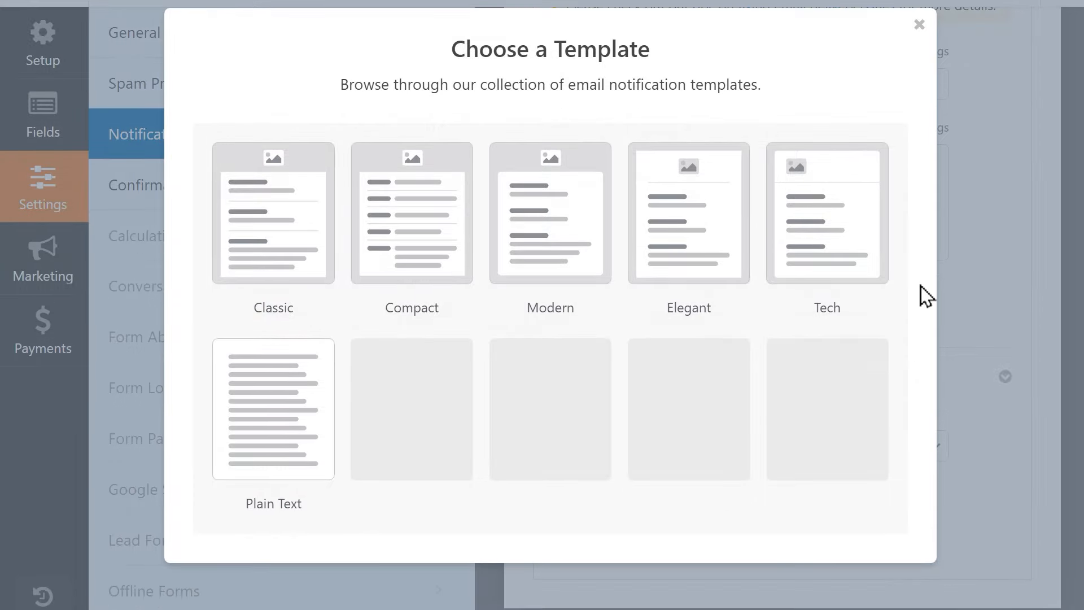
pyautogui.click(381, 240)
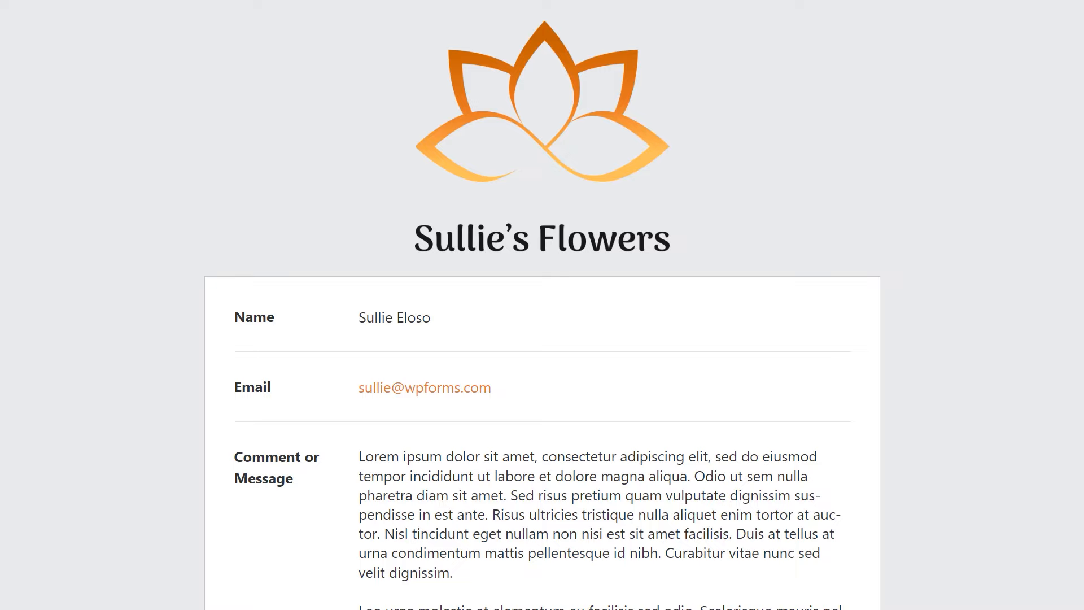
pyautogui.scroll(-3, 542, 305)
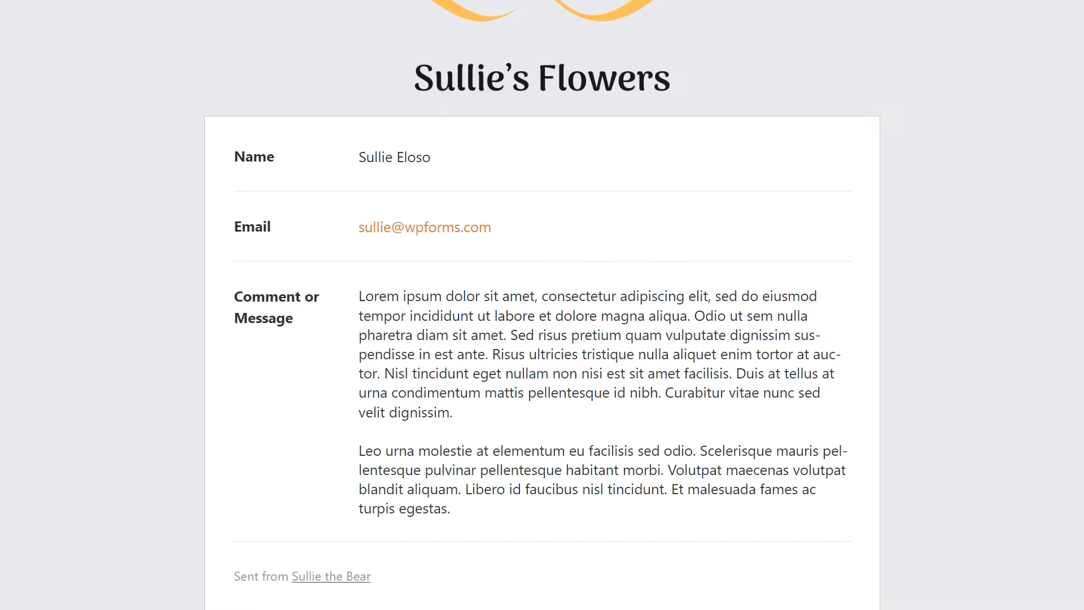
pyautogui.scroll(3, 542, 305)
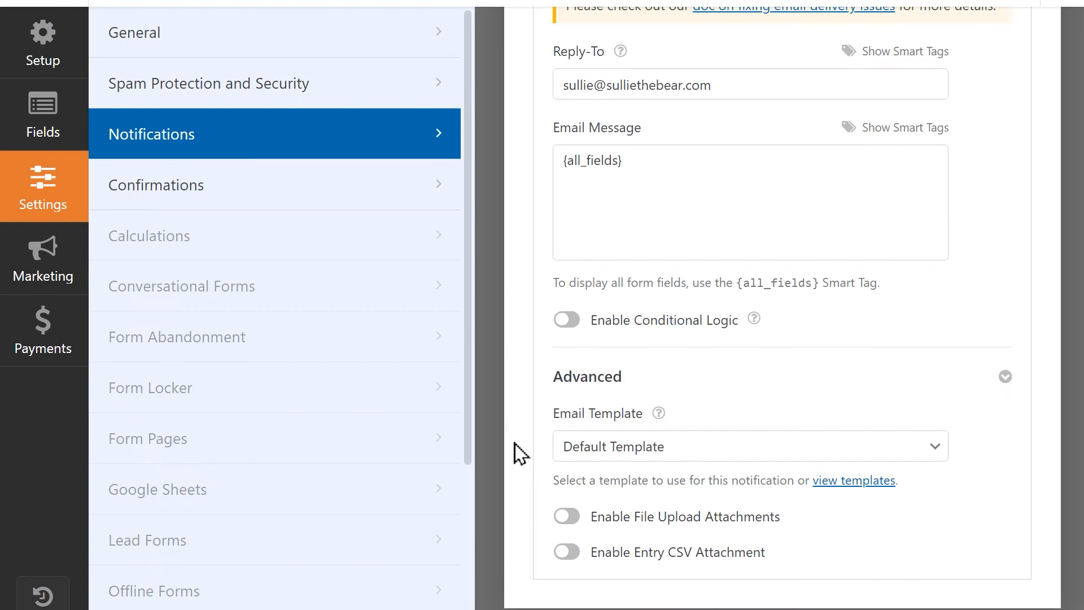
# Enable file upload attachments for the notification and choose File Upload as the attached field.
pyautogui.click(566, 516)
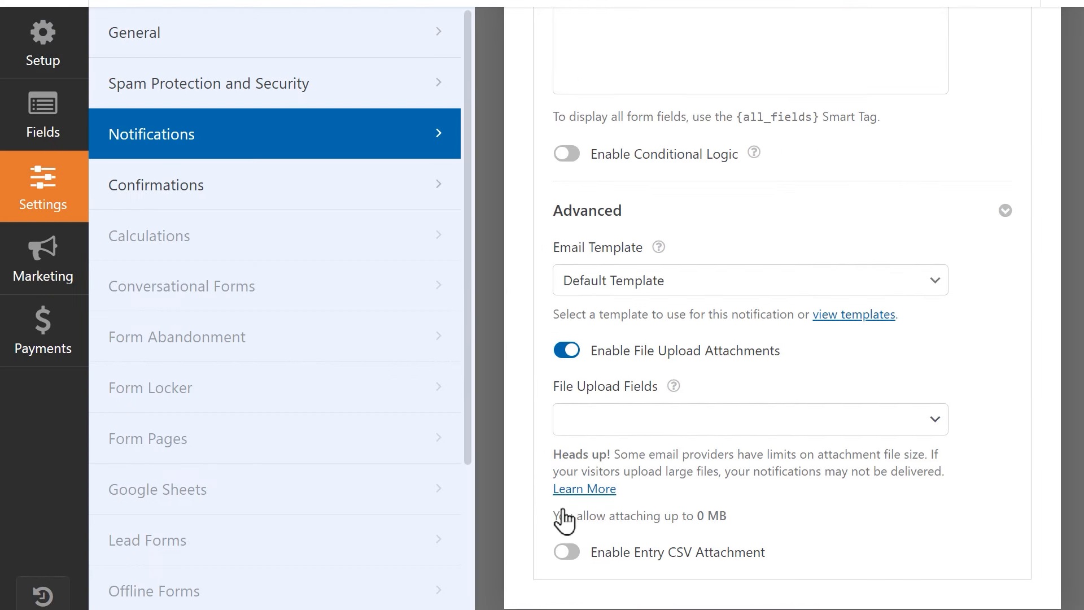
pyautogui.click(929, 422)
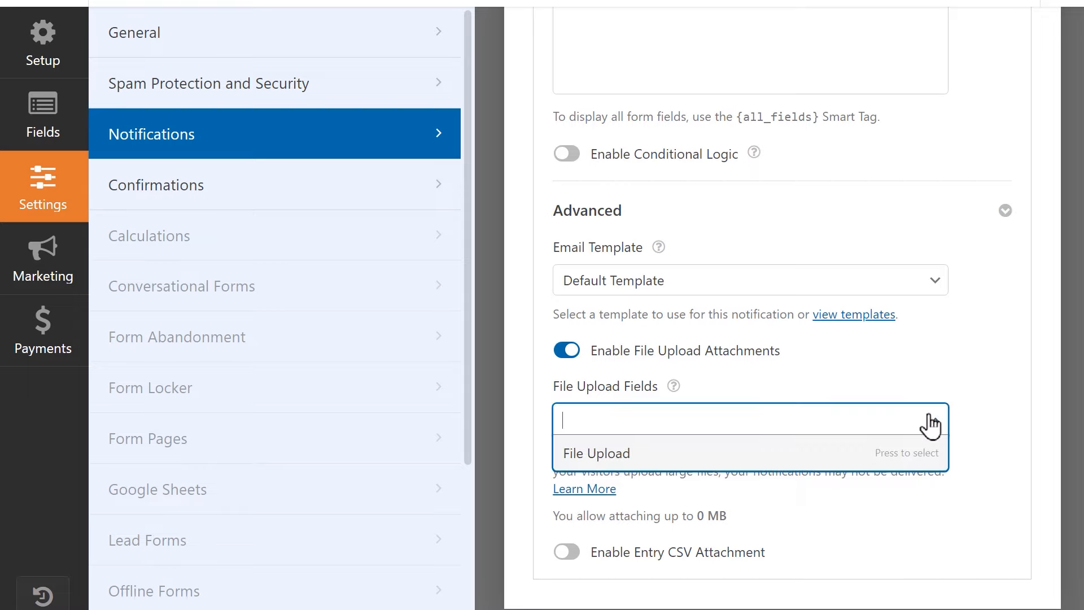
pyautogui.click(807, 458)
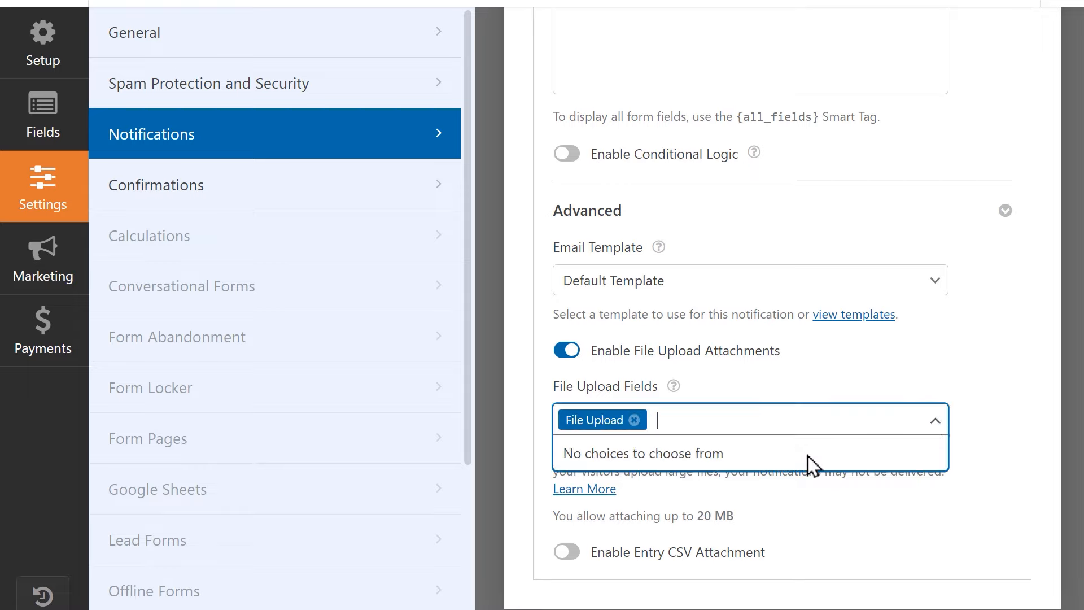
pyautogui.click(996, 400)
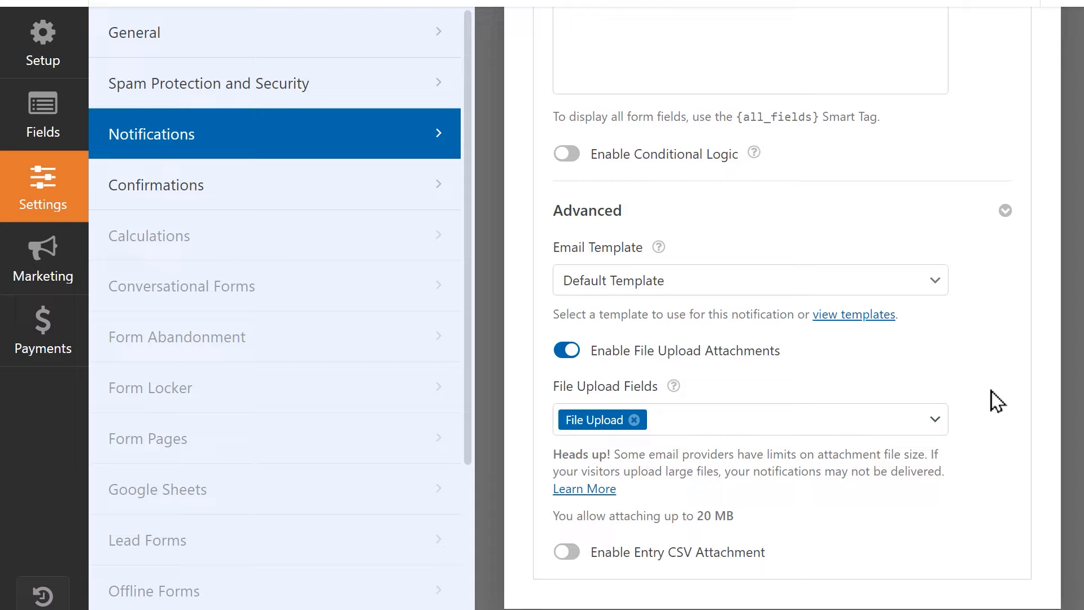
# Enable the entry CSV attachment with All Fields as its entry information, and save the form.
pyautogui.click(564, 553)
pyautogui.scroll(-3, 564, 559)
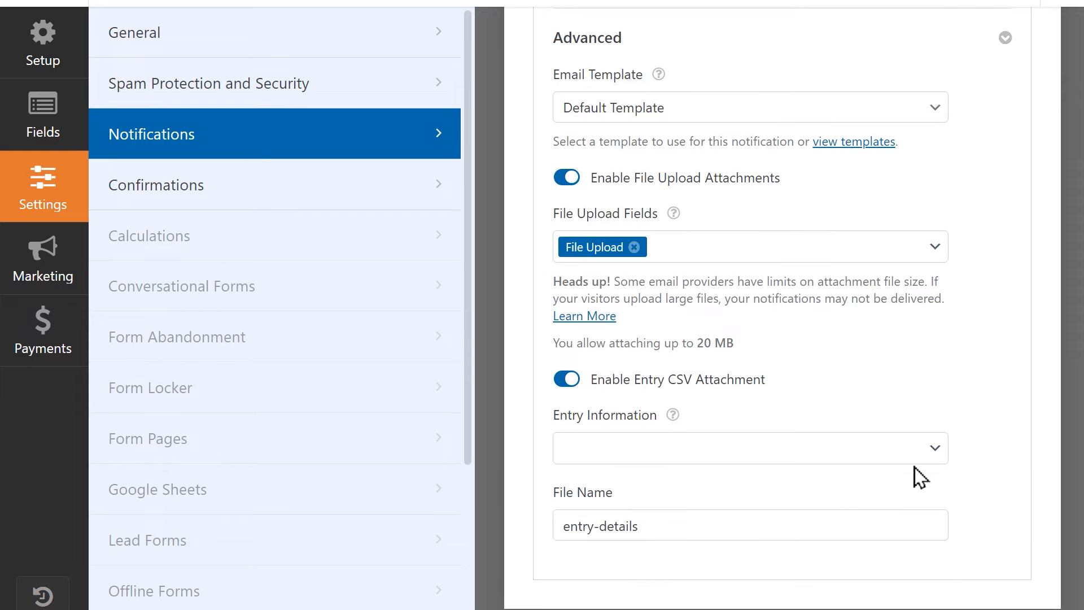
pyautogui.click(933, 453)
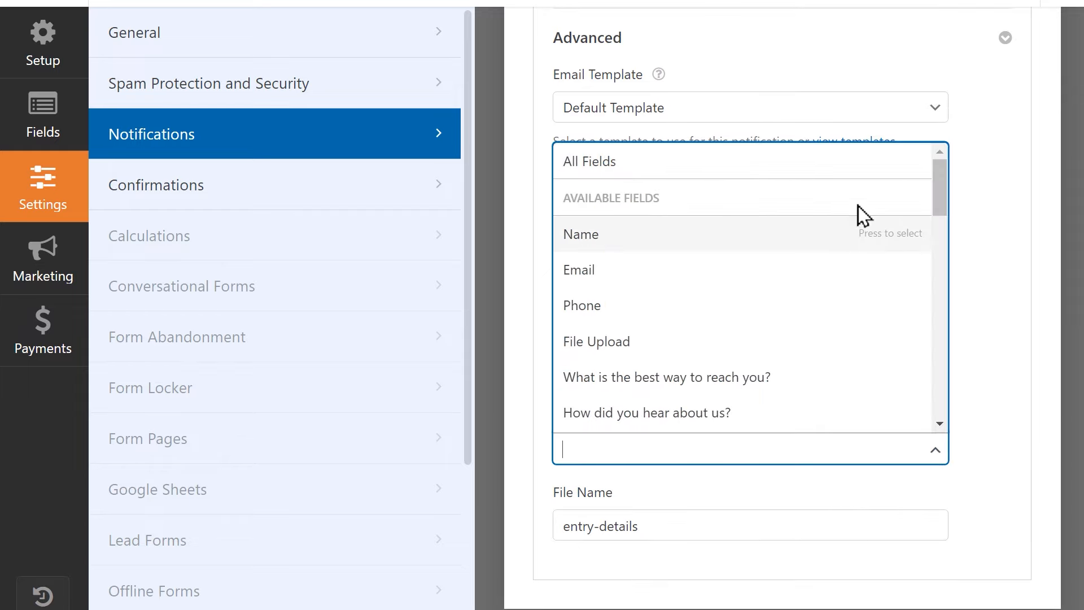
pyautogui.click(850, 170)
pyautogui.click(1000, 421)
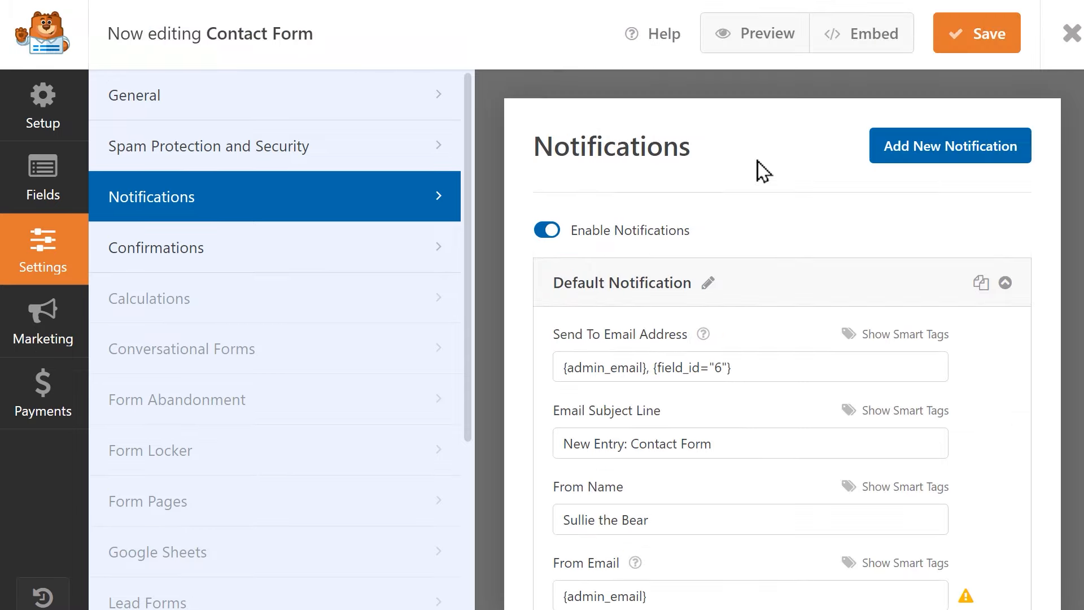
pyautogui.click(949, 46)
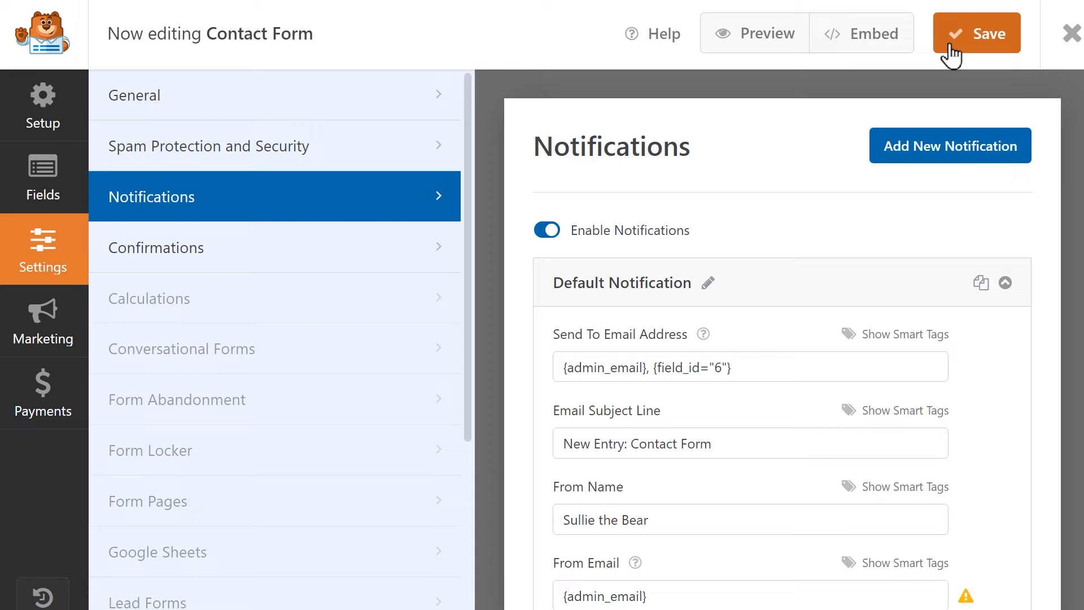
# Open the email section of the WPForms settings from the WordPress dashboard.
pyautogui.moveTo(61, 536)
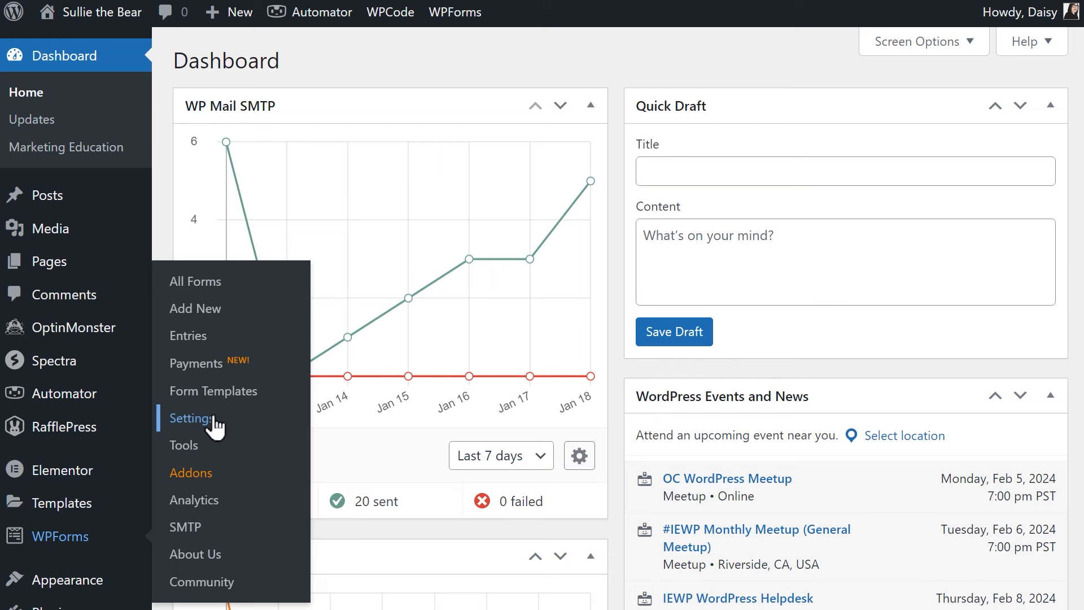
pyautogui.click(191, 418)
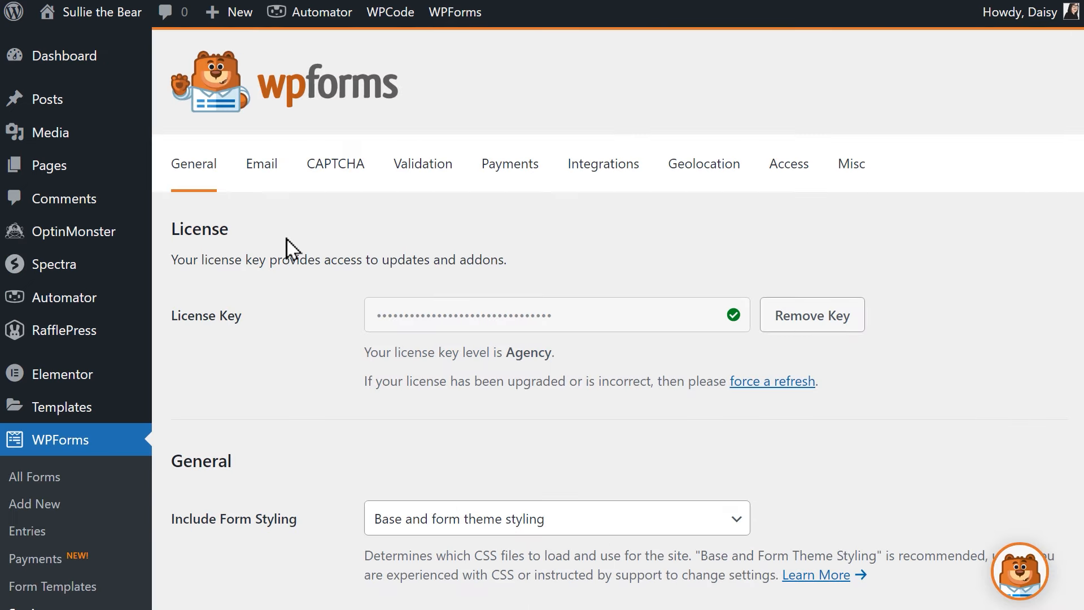
pyautogui.click(275, 184)
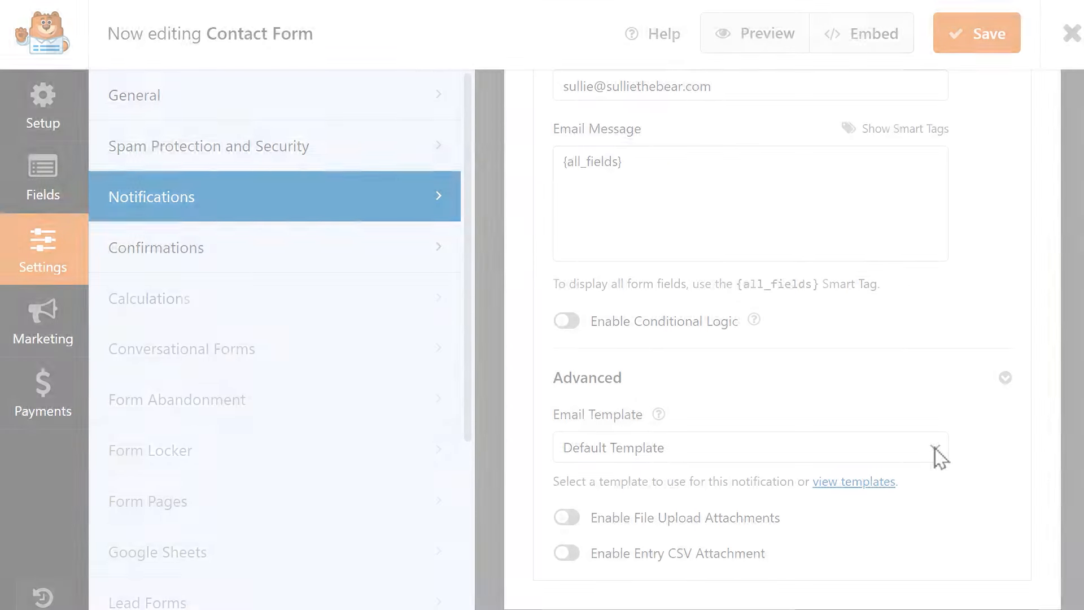
# Set the Contact Form notification's email template to Compact.
pyautogui.click(934, 452)
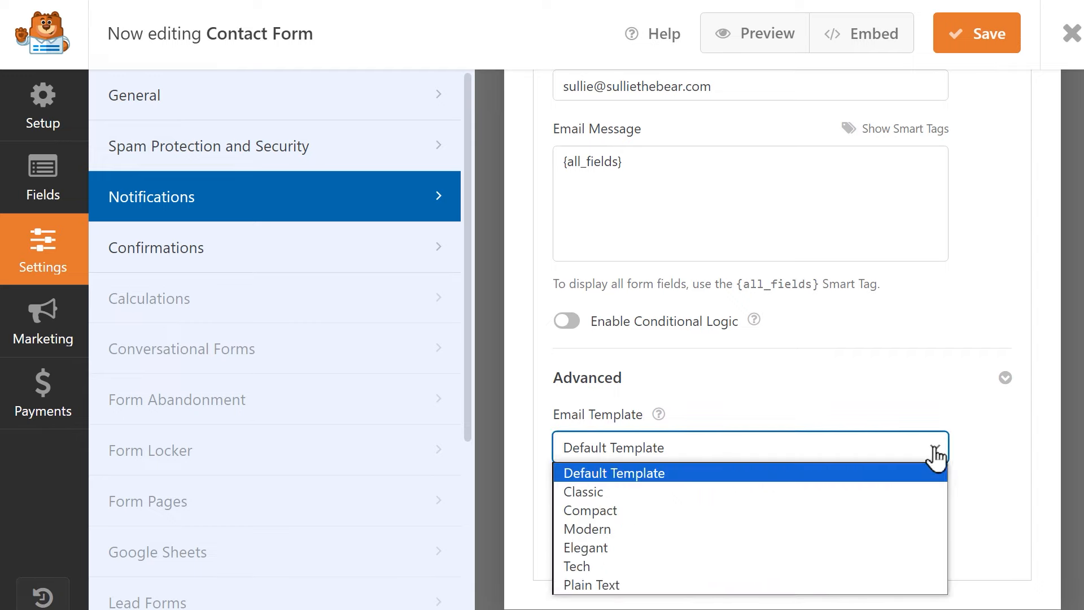
pyautogui.click(912, 510)
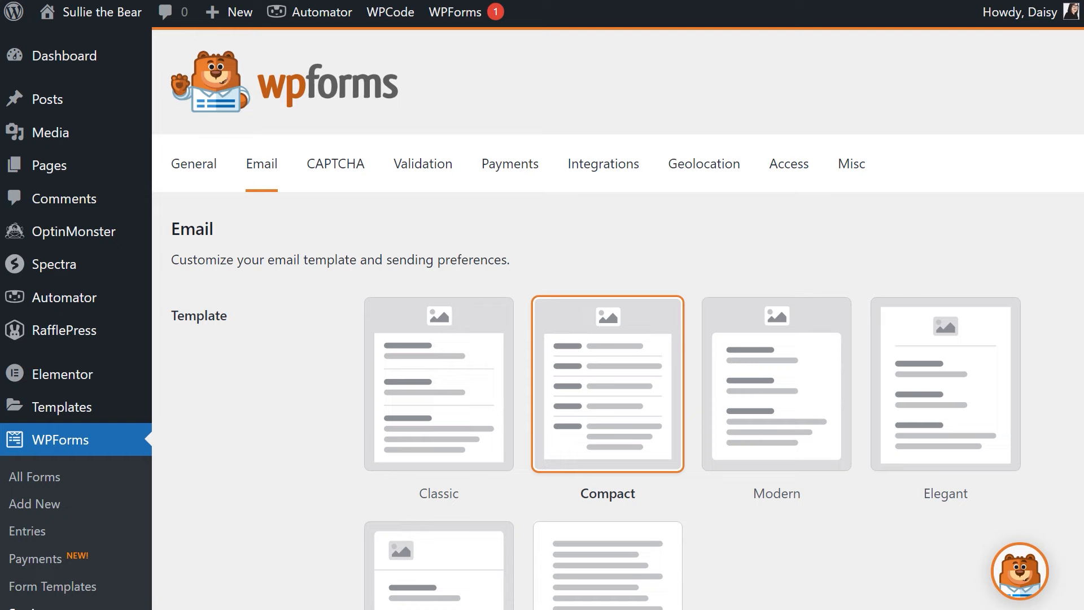
# Look at the email design options for the Dark appearance, and return the appearance to Light.
pyautogui.scroll(-10, 617, 318)
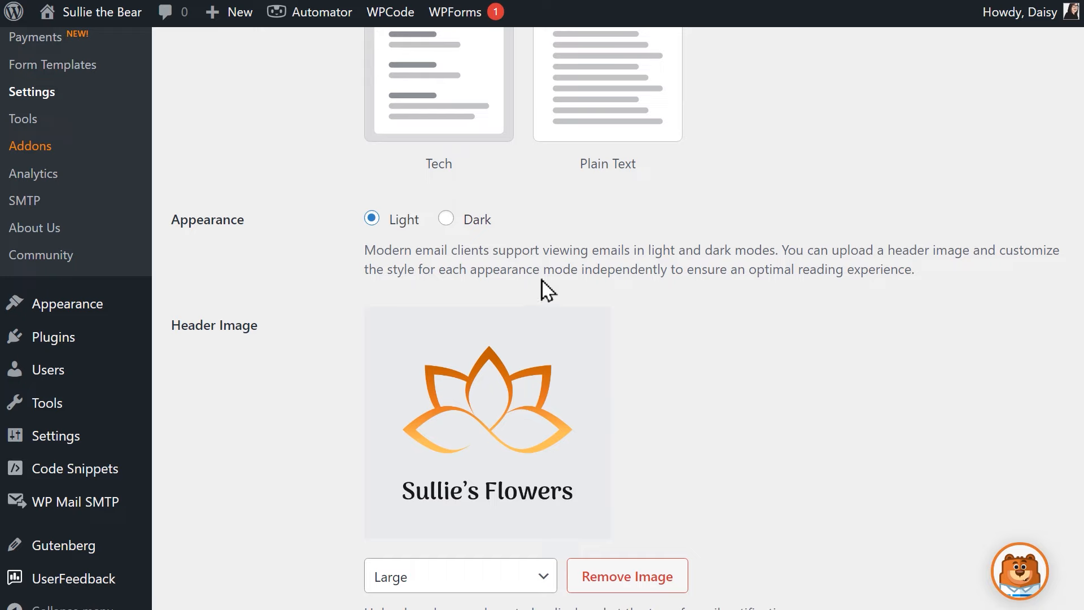
pyautogui.click(446, 221)
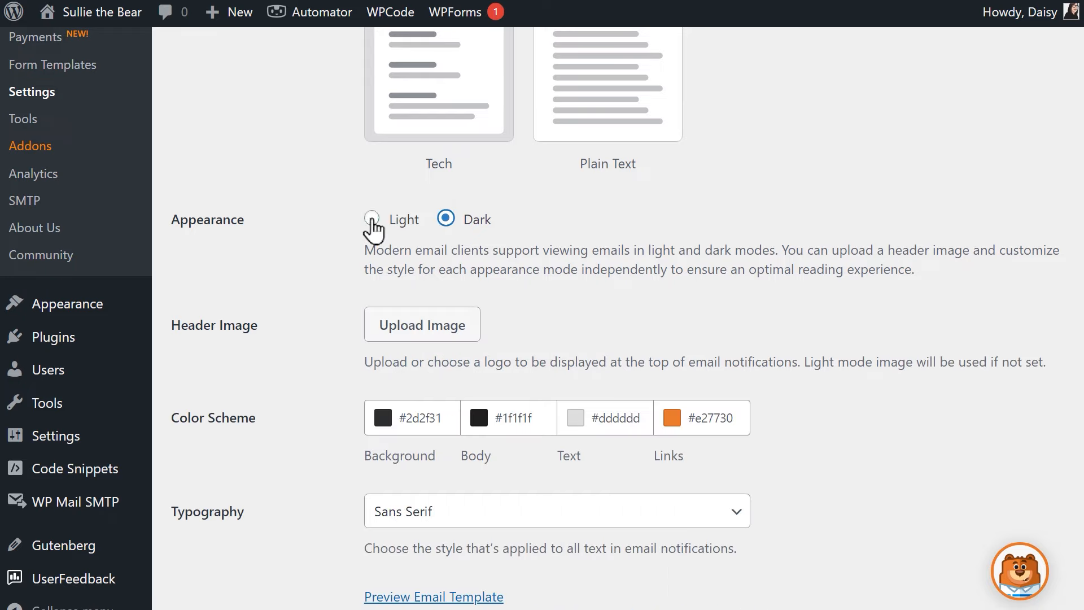
pyautogui.click(372, 218)
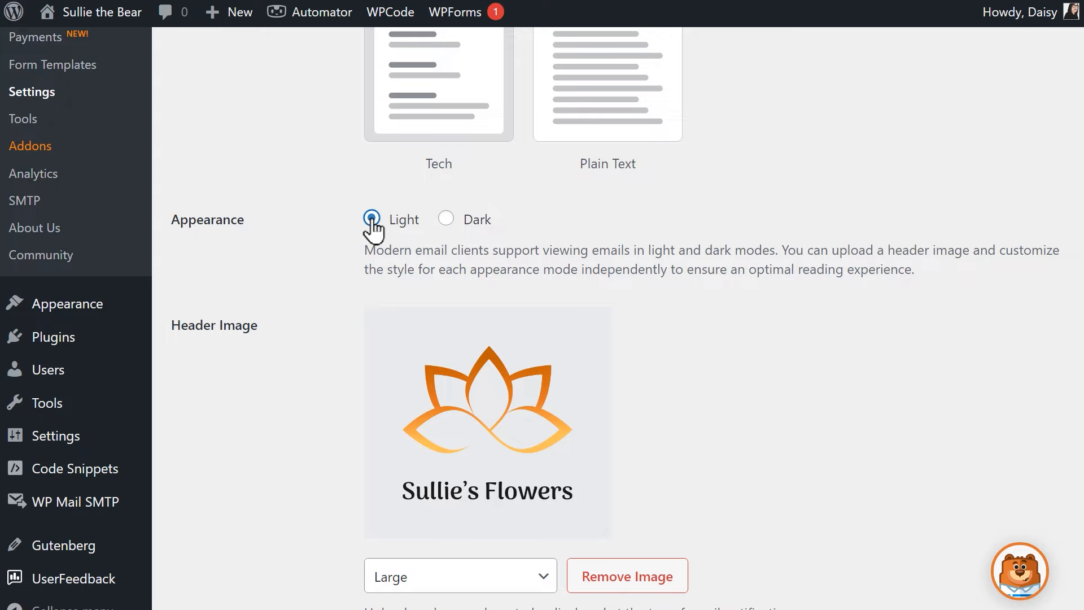
# Try the Medium size for the email header image, and set the size back to Large.
pyautogui.scroll(-3, 372, 229)
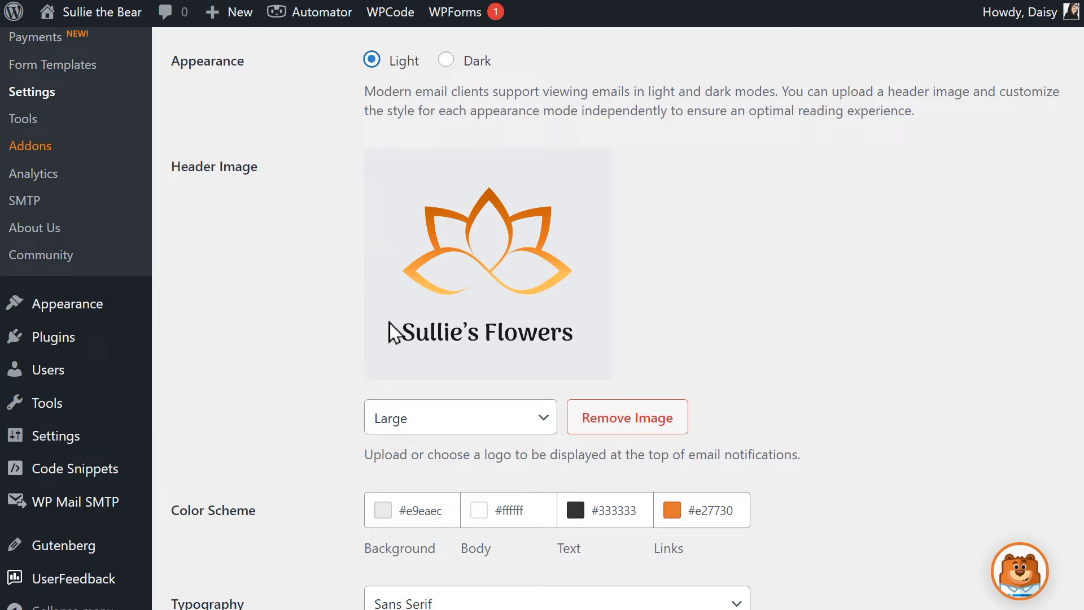
pyautogui.click(467, 427)
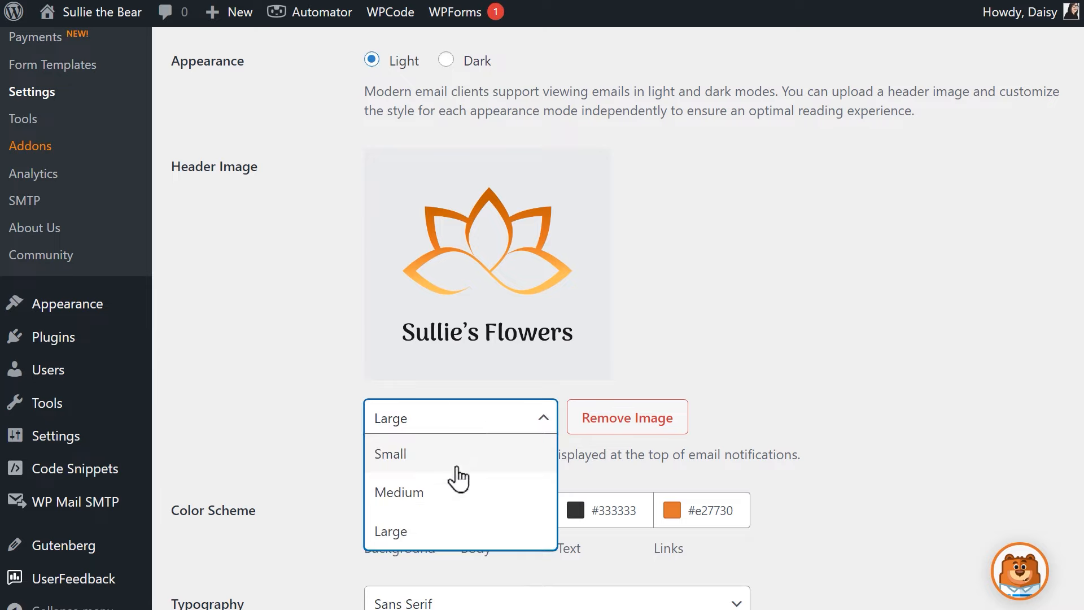
pyautogui.click(453, 490)
pyautogui.click(455, 367)
pyautogui.click(440, 479)
# Check the color pickers for the email's background, body, text and links, and choose Sans Serif as the typography.
pyautogui.scroll(-5, 451, 480)
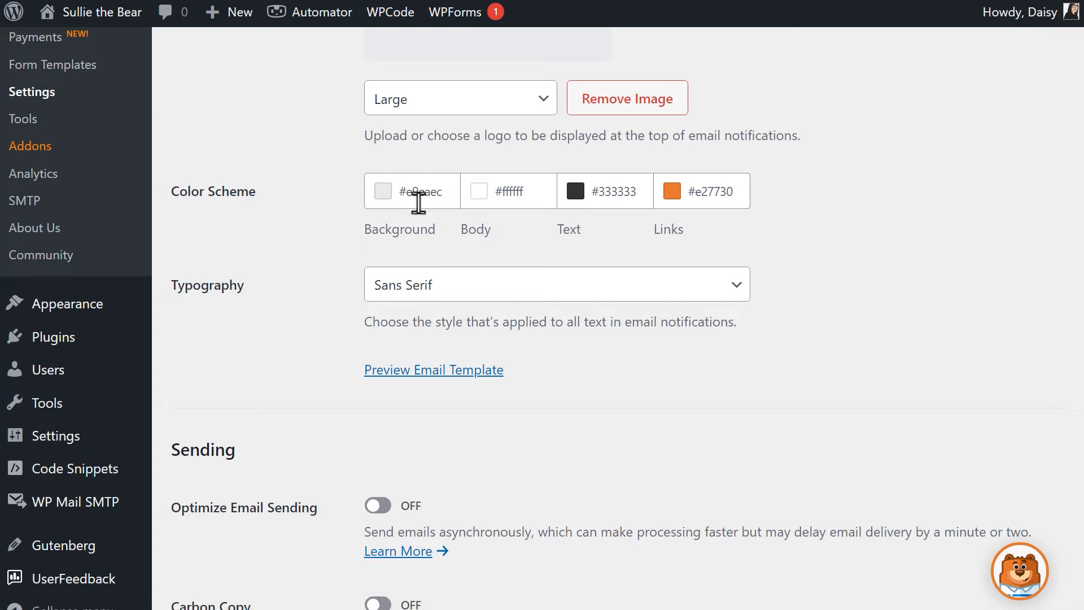
pyautogui.click(424, 192)
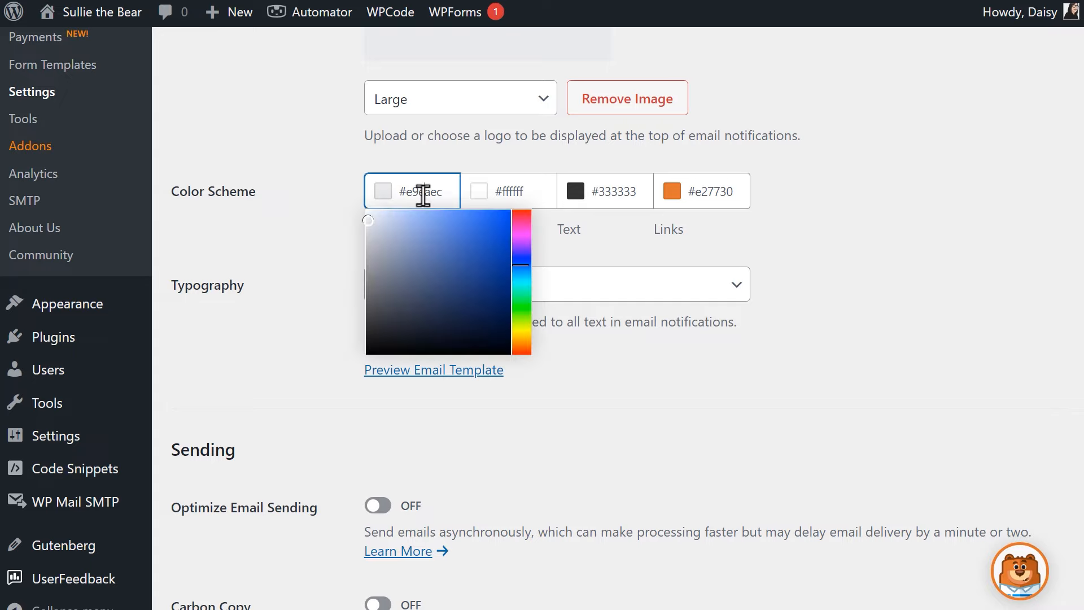
pyautogui.click(520, 190)
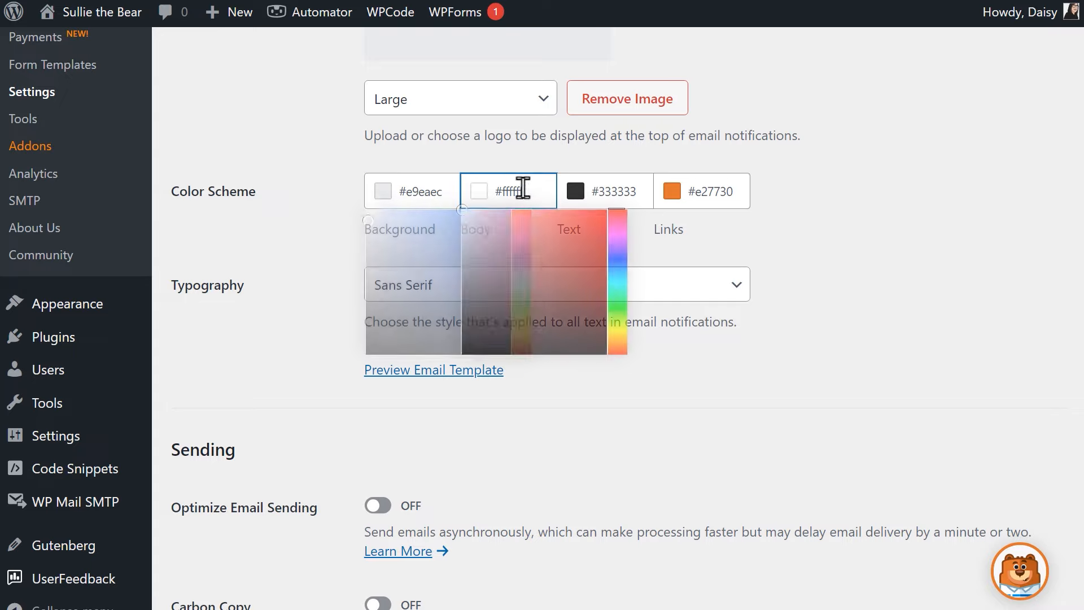
pyautogui.click(629, 190)
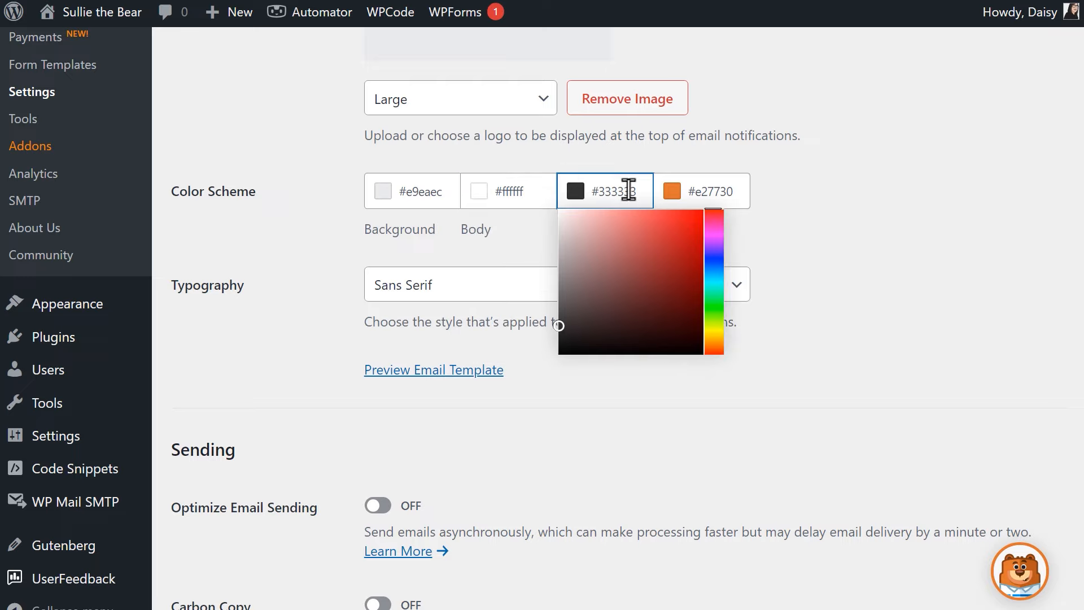
pyautogui.click(724, 190)
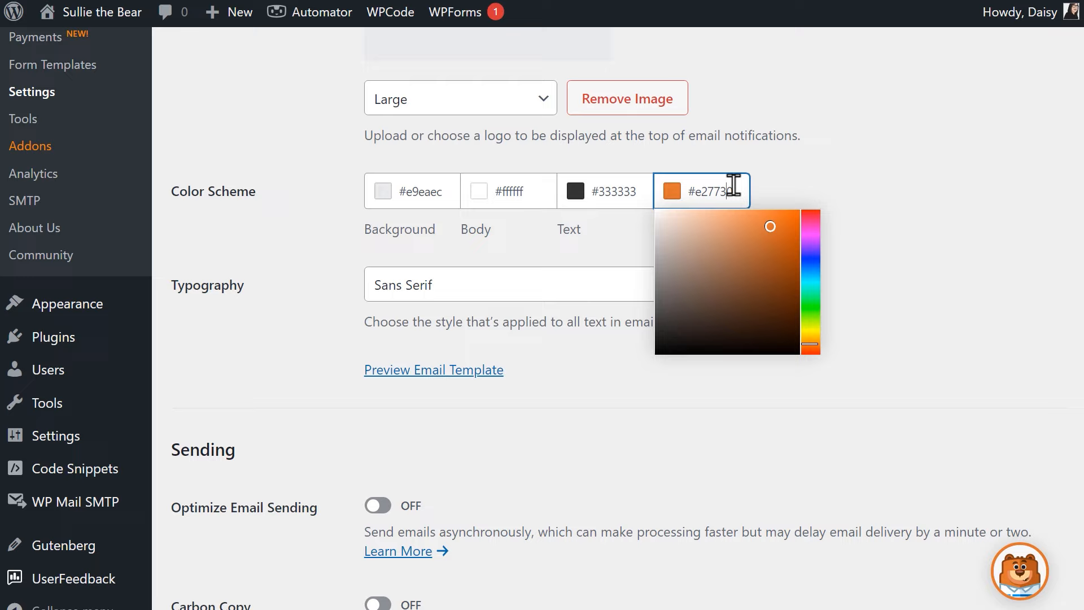
pyautogui.click(778, 173)
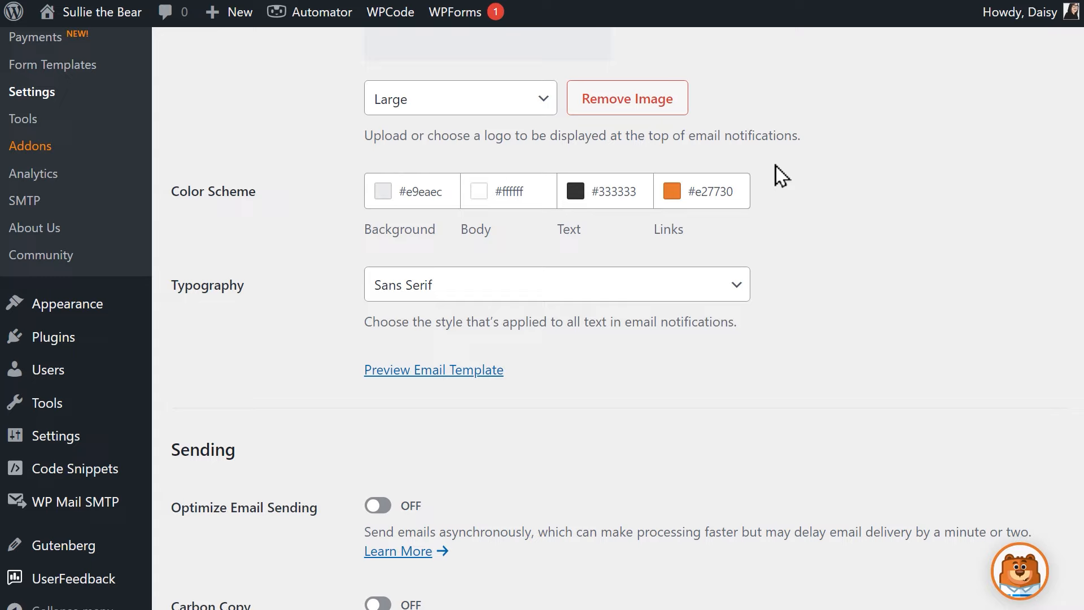
pyautogui.click(725, 288)
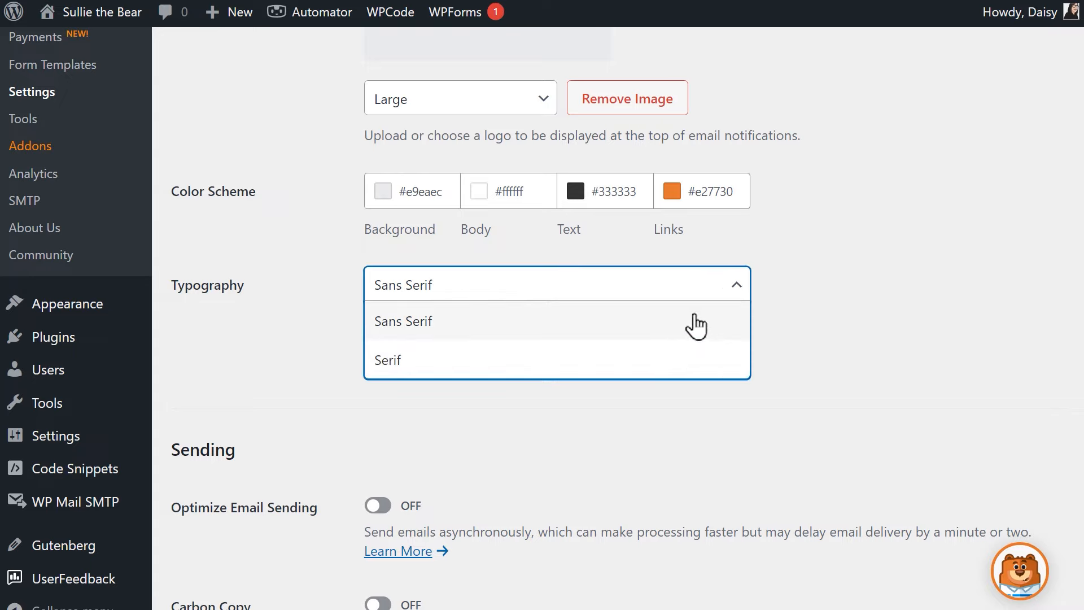
pyautogui.click(694, 324)
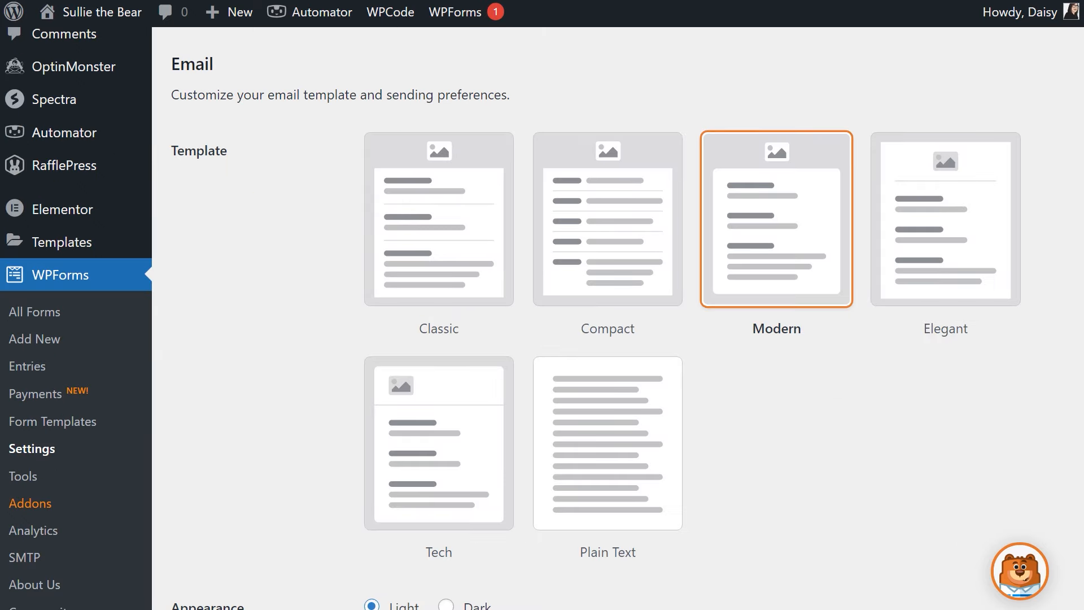
# Save the email settings and preview the Modern email template.
pyautogui.scroll(-9, 574, 530)
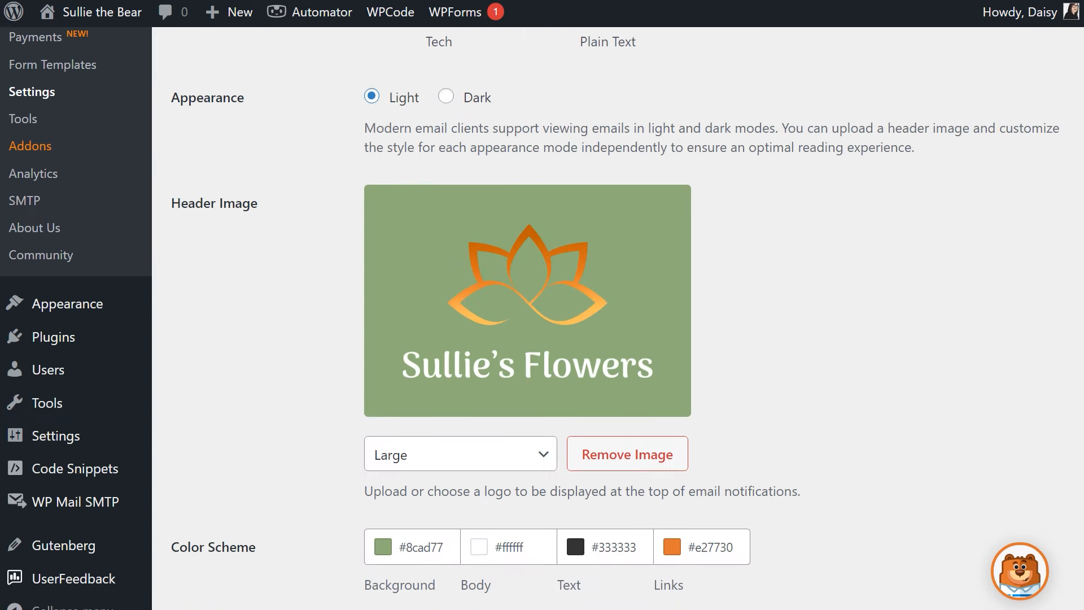
pyautogui.scroll(-11, 573, 530)
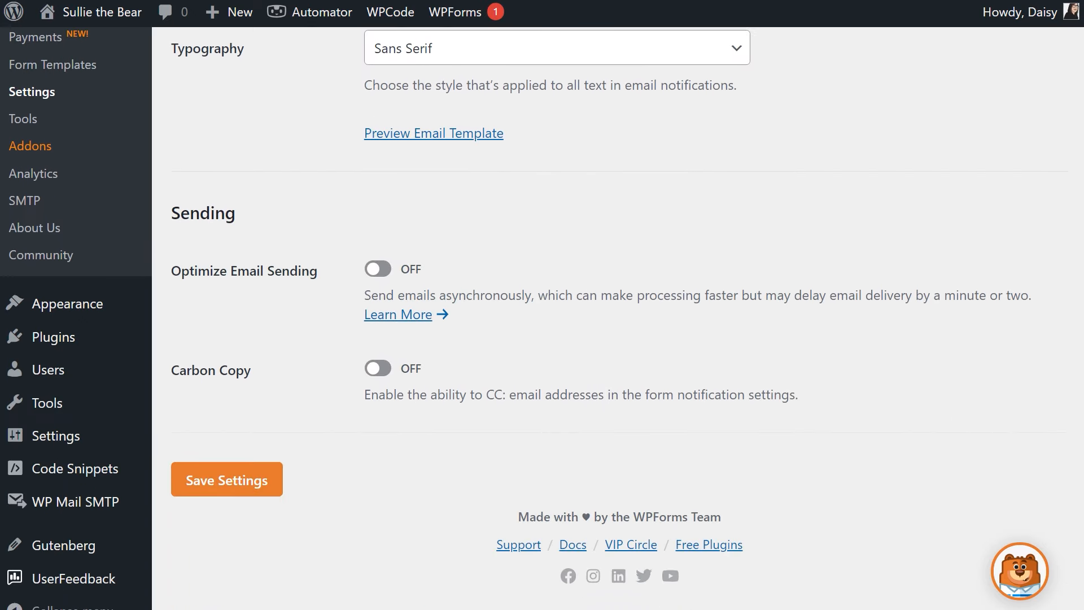
pyautogui.click(250, 490)
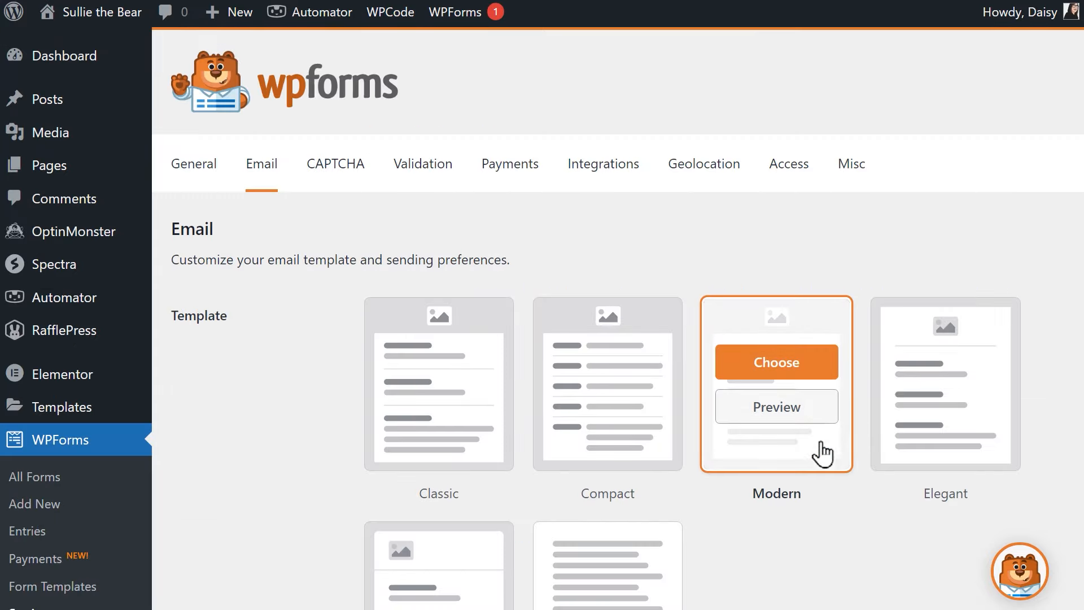
pyautogui.click(822, 420)
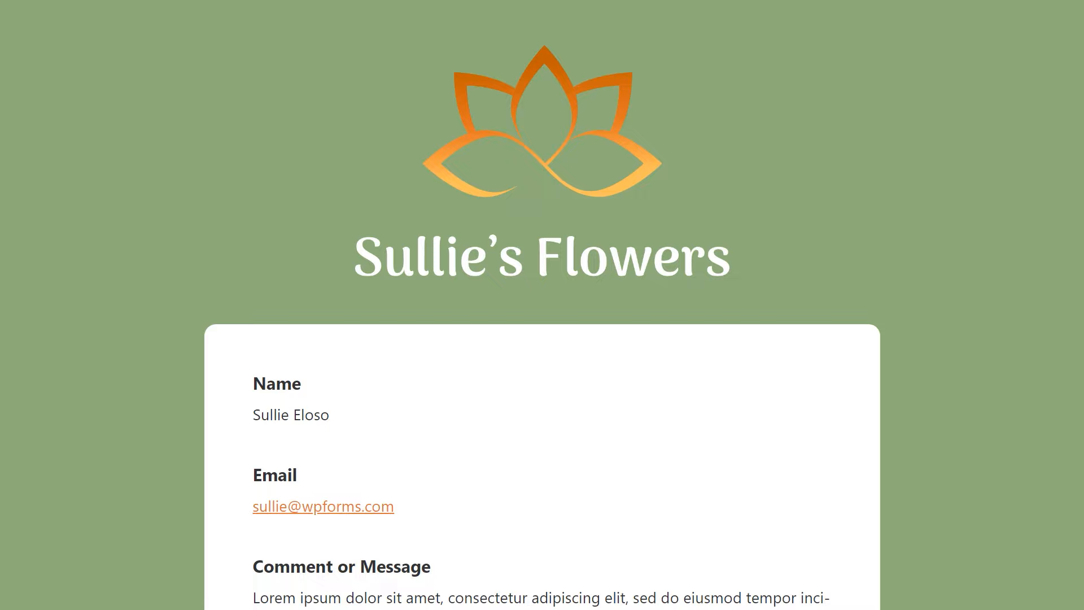
pyautogui.scroll(-6, 542, 305)
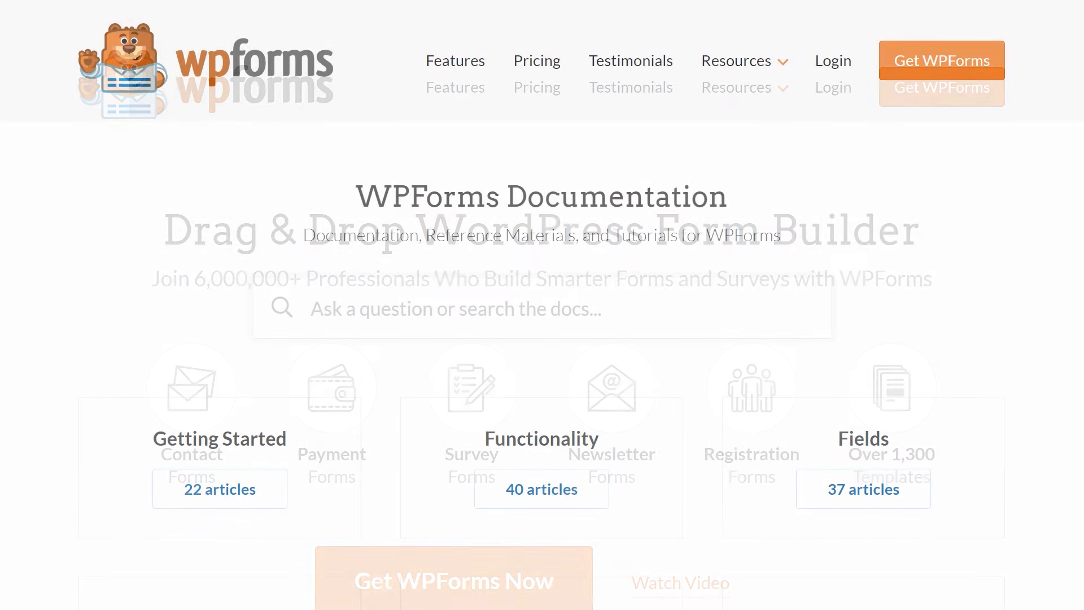
# Look over the article categories in the WPForms documentation and the support request form on the WPForms website.
pyautogui.scroll(-7, 542, 305)
pyautogui.scroll(-4, 542, 305)
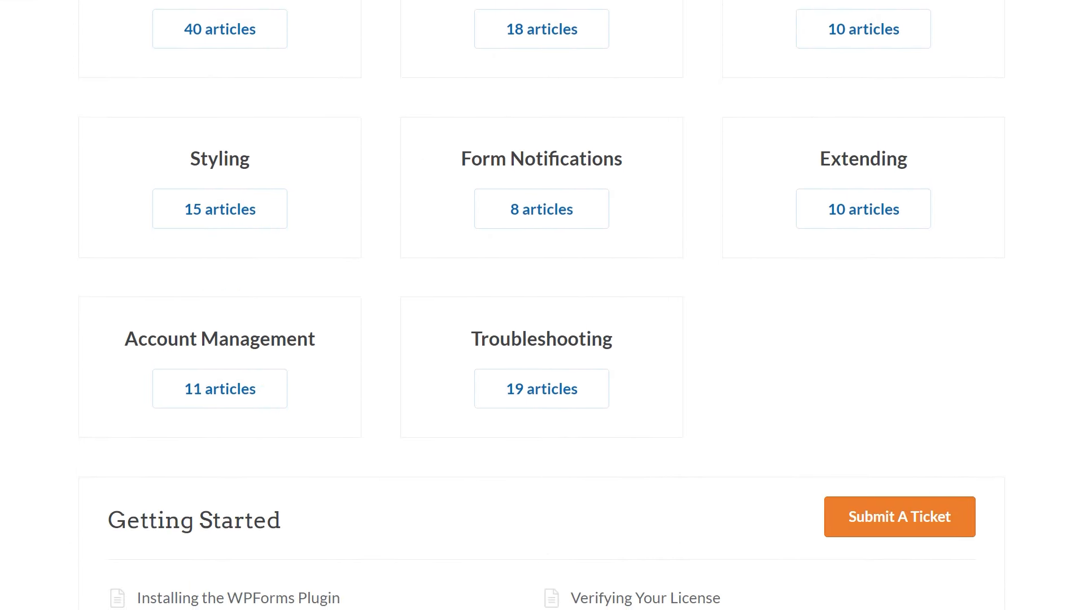
pyautogui.scroll(11, 542, 305)
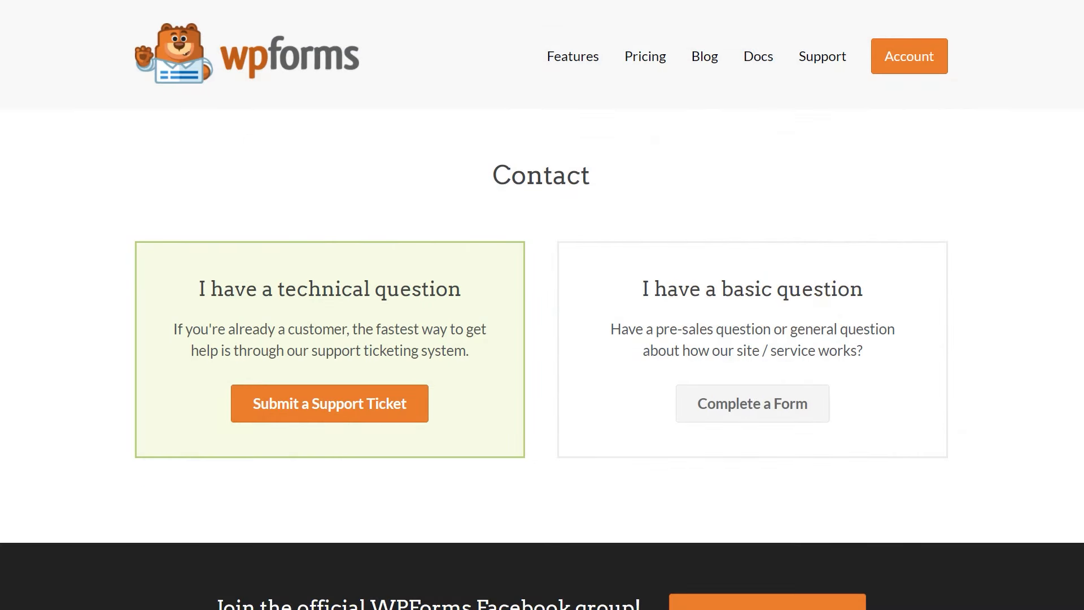
pyautogui.scroll(-4, 542, 305)
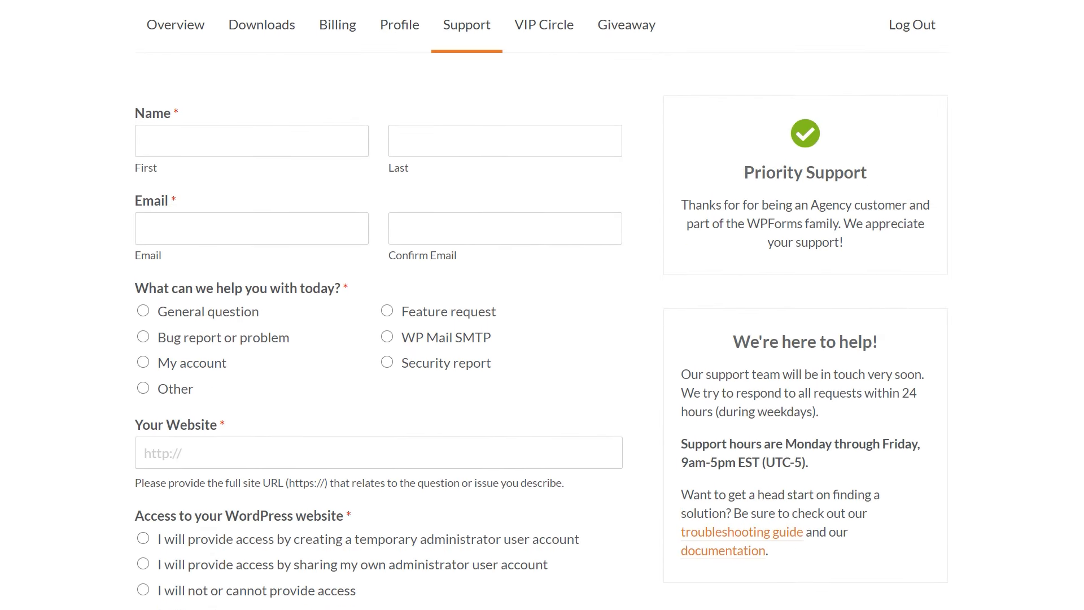
pyautogui.scroll(-5, 542, 305)
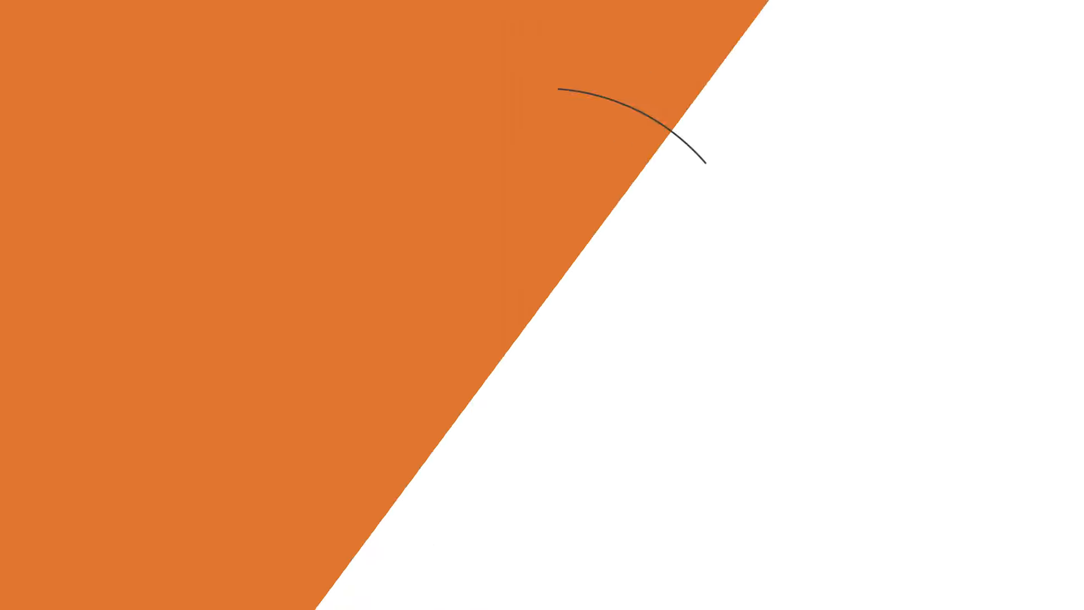